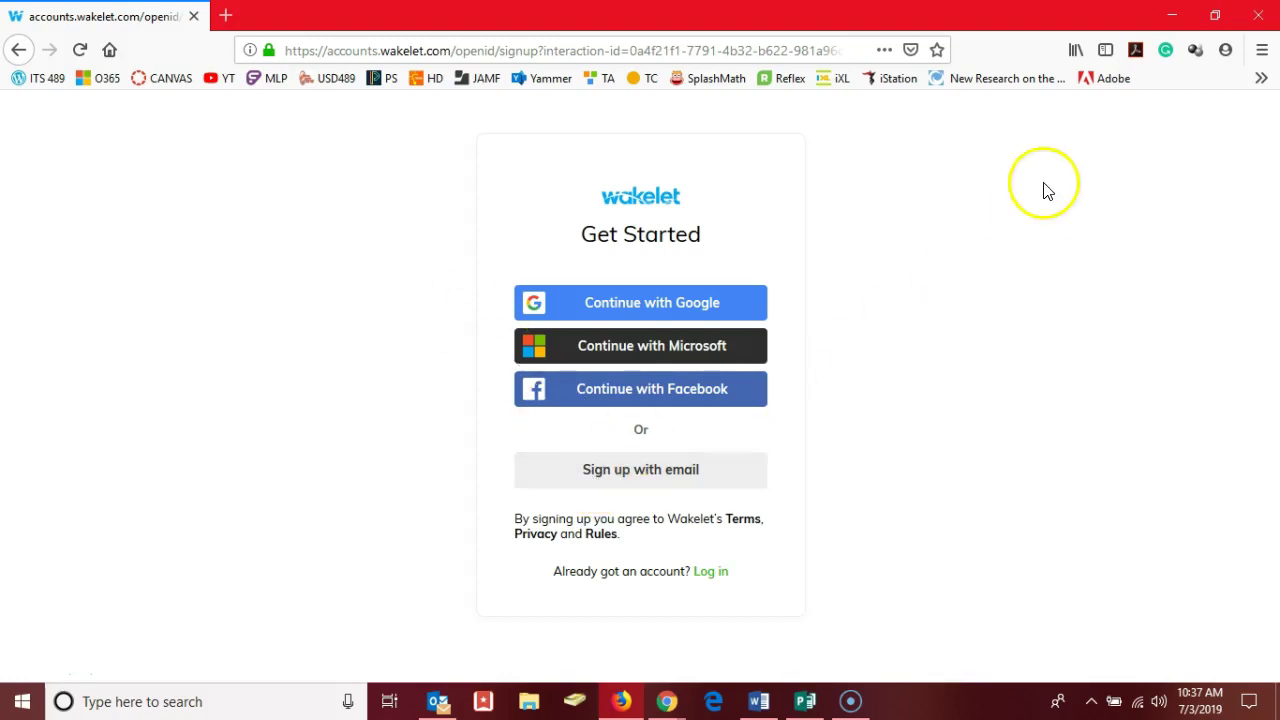
- Minimize the Firefox signup window to reveal the Wakelet home page and its one collection
click(1172, 15)
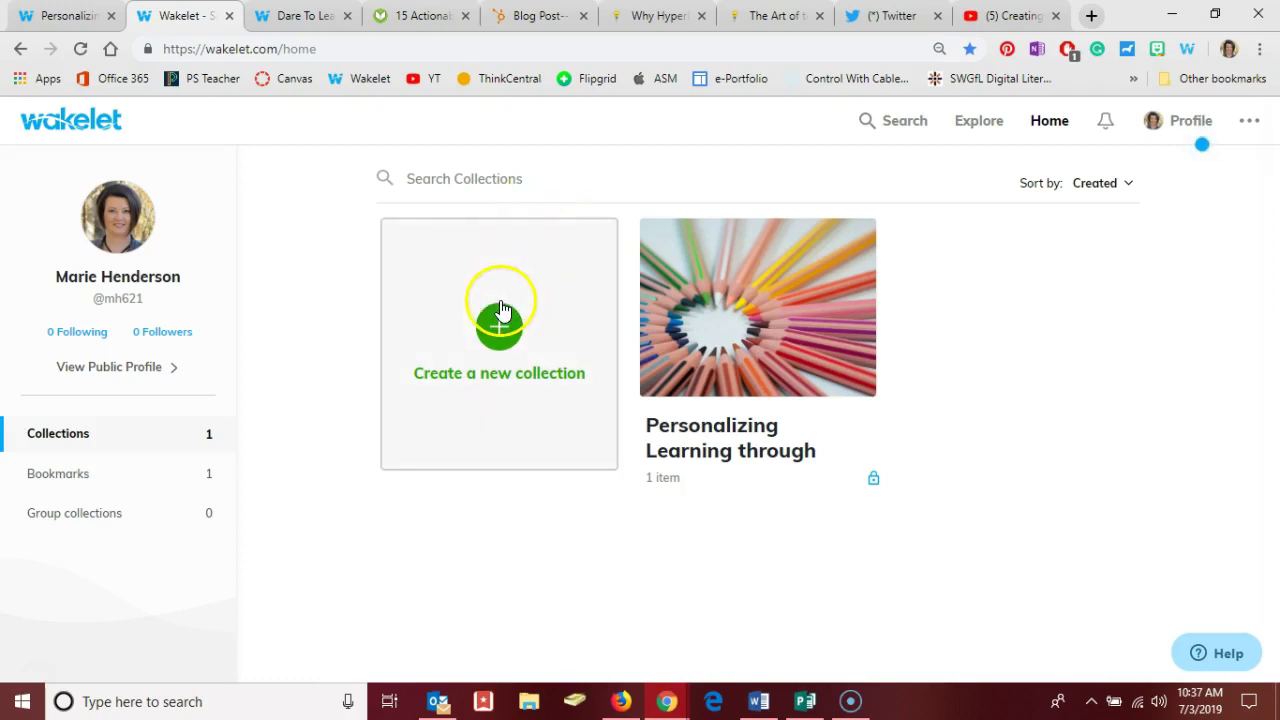
mouse_move(689, 288)
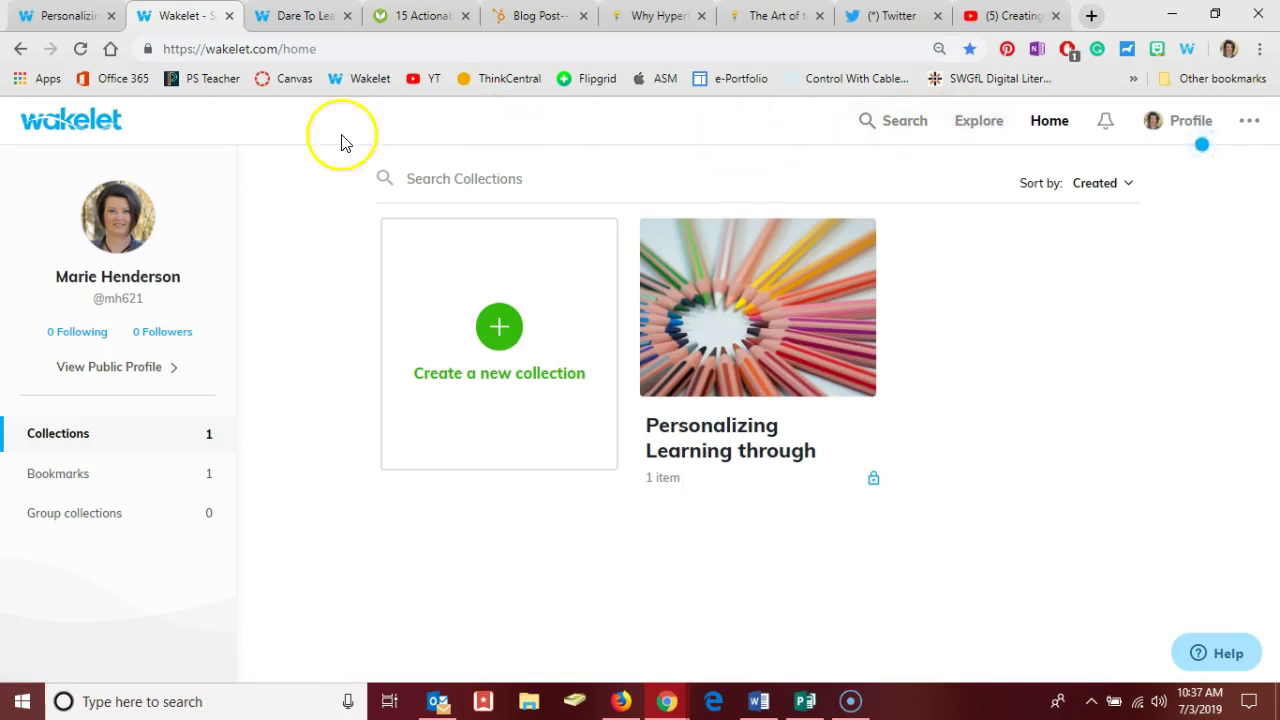
- Open the 'Personalizing Learning through Enhancing Relevance' collection editor and scroll to the Building Hyperdocs item
click(65, 18)
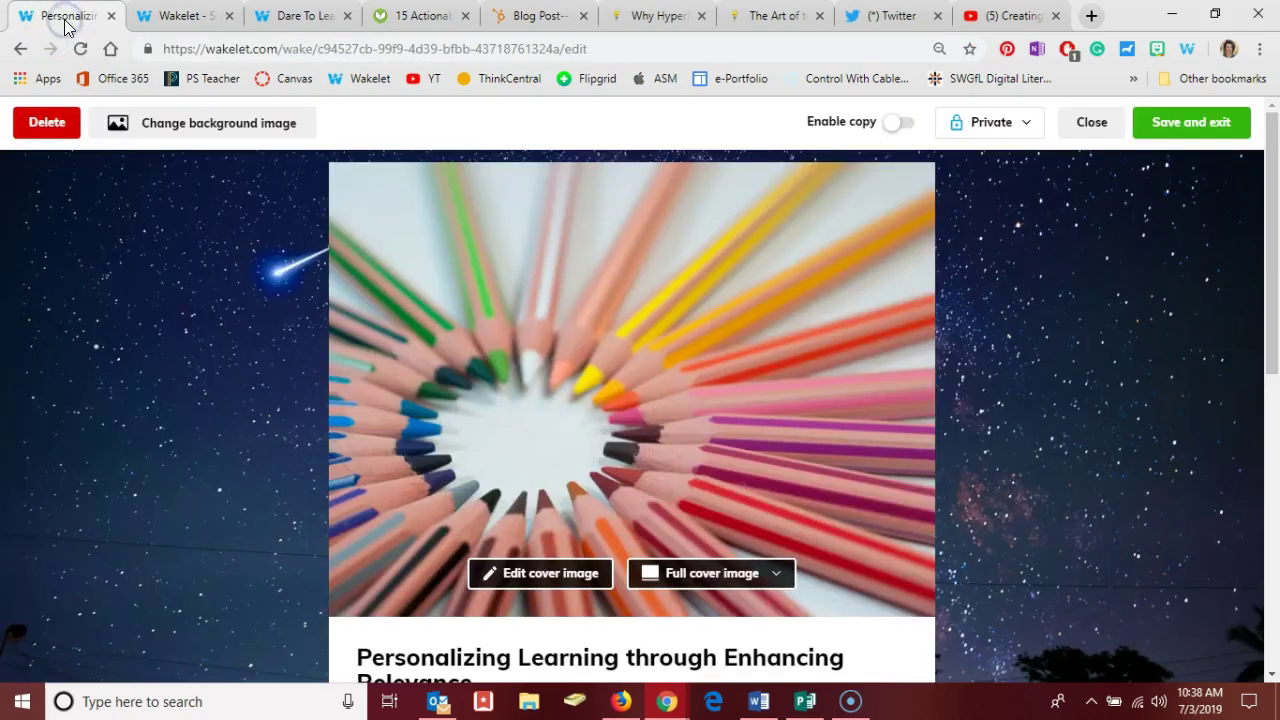
scroll(418, 337, down, 2)
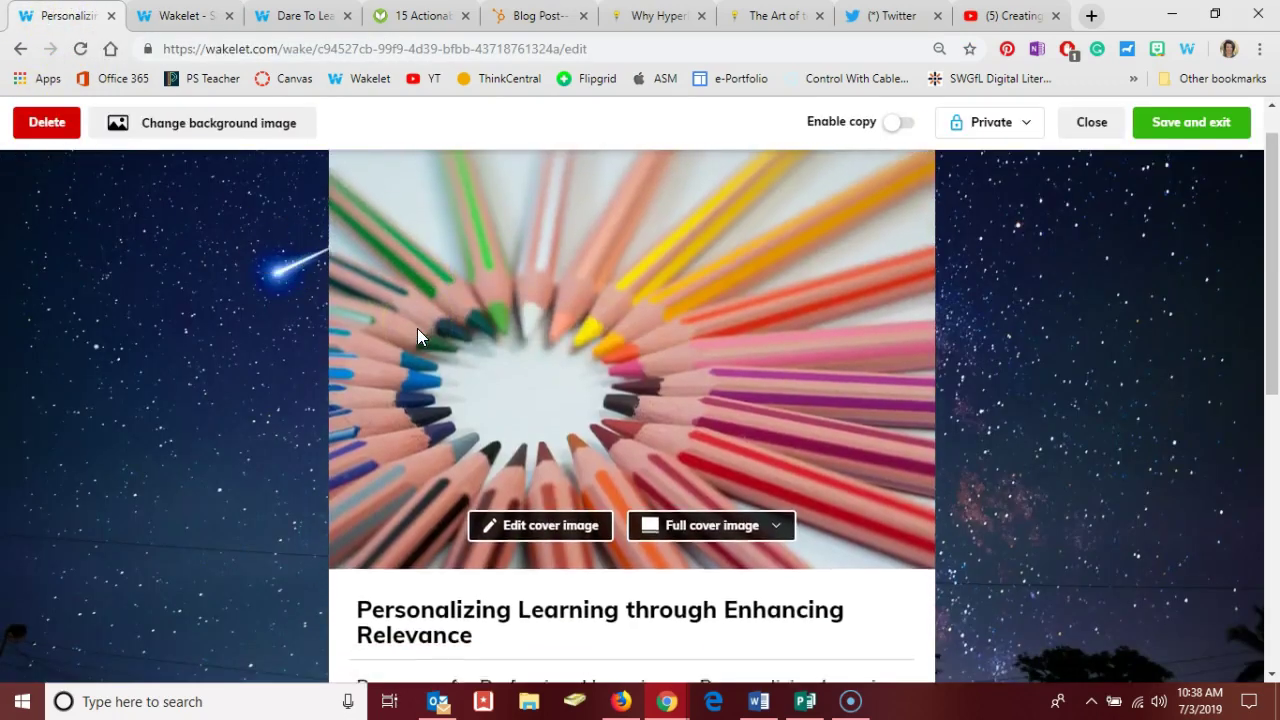
scroll(418, 330, down, 1)
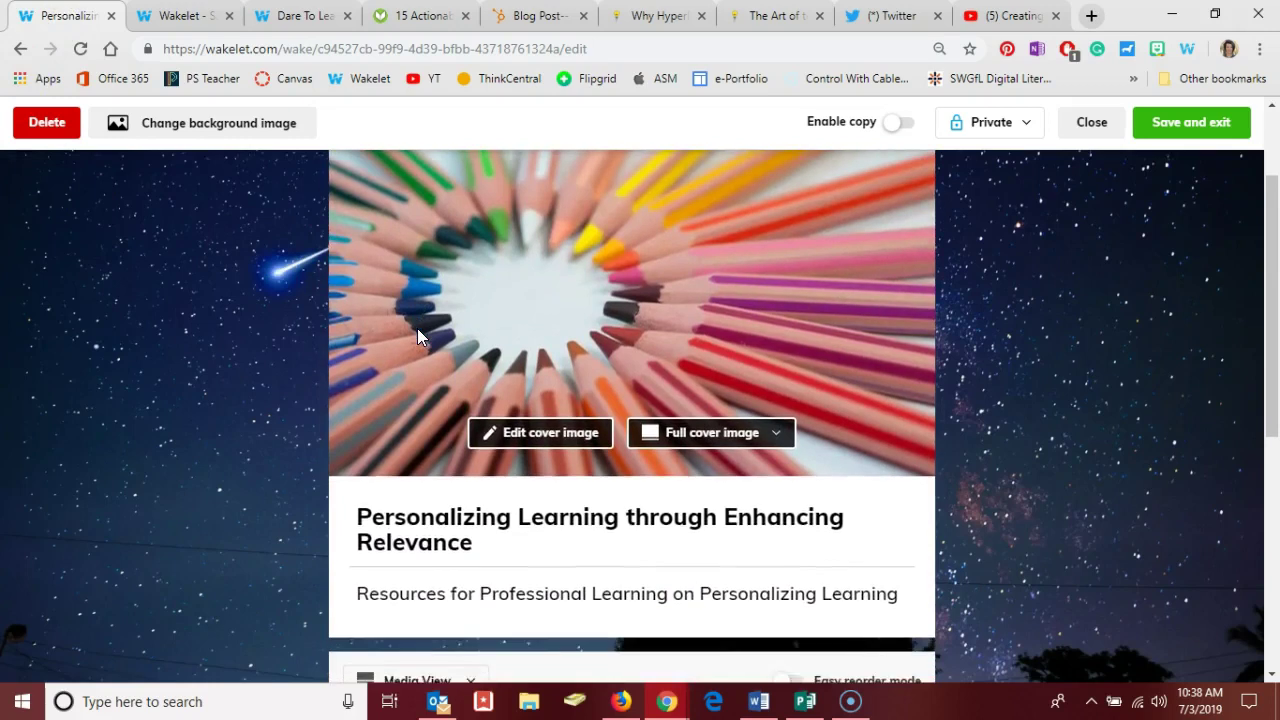
scroll(418, 330, down, 2)
scroll(418, 335, down, 3)
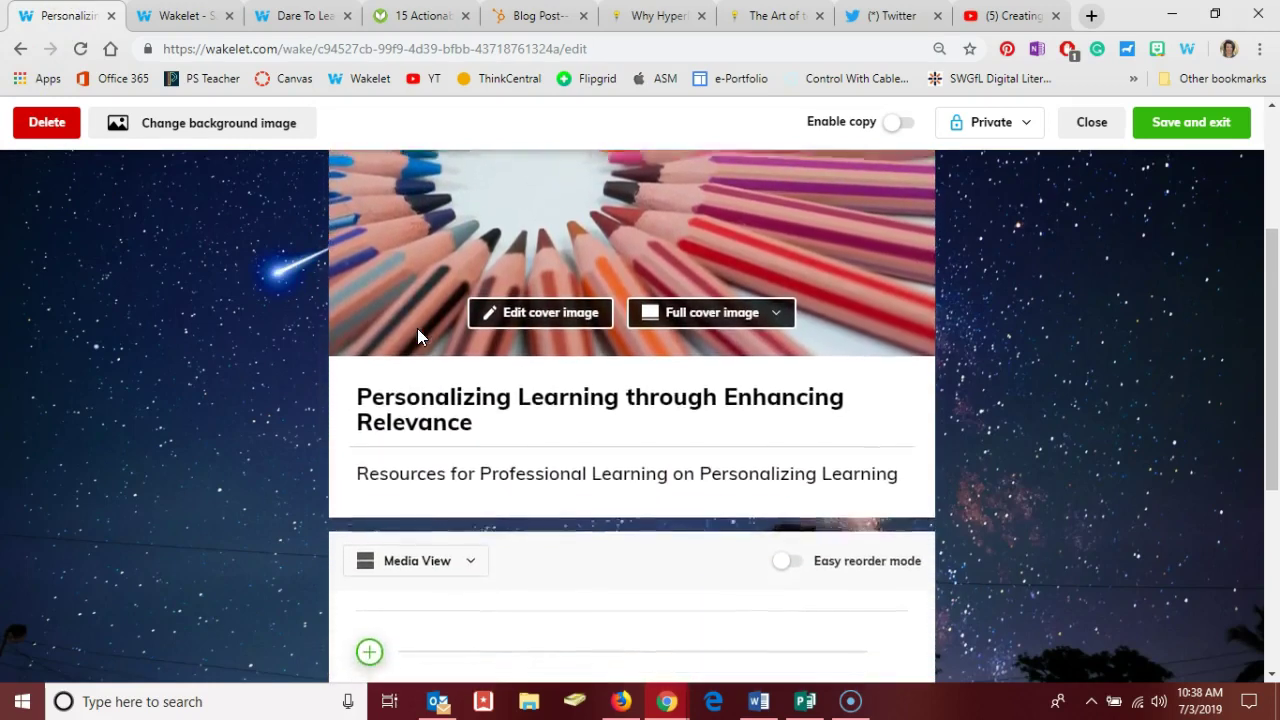
scroll(418, 337, down, 3)
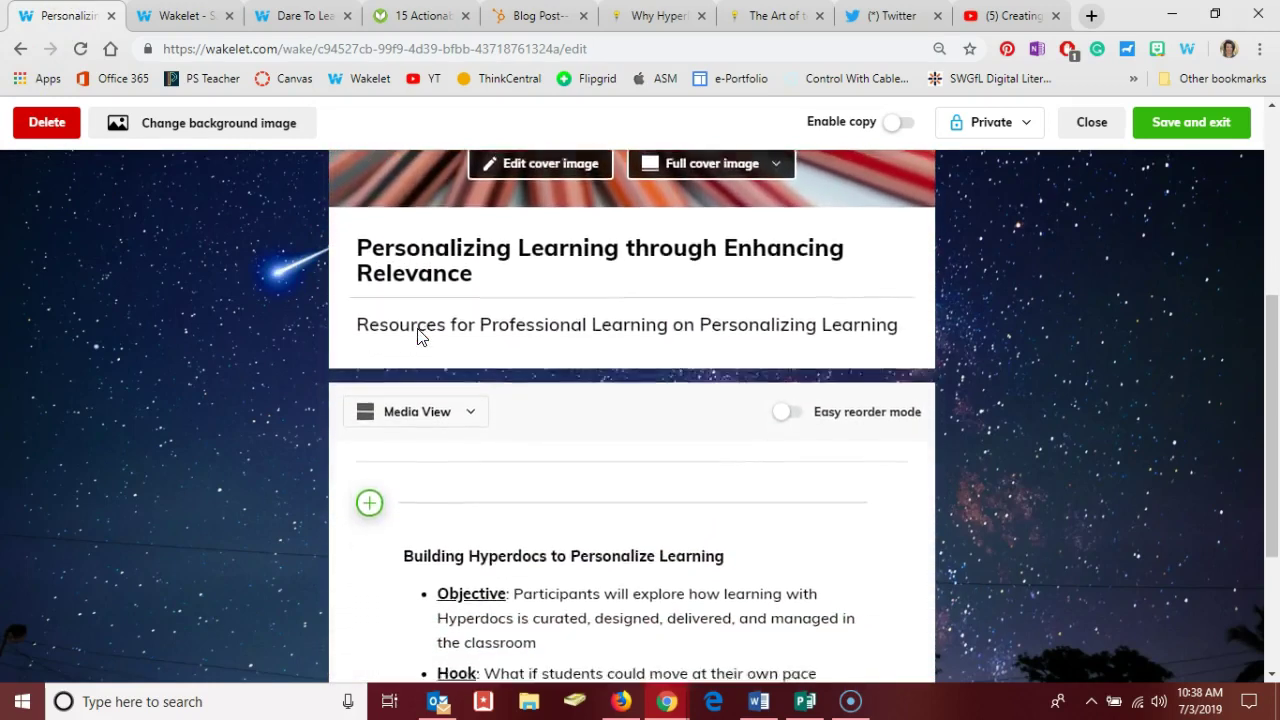
scroll(417, 335, down, 3)
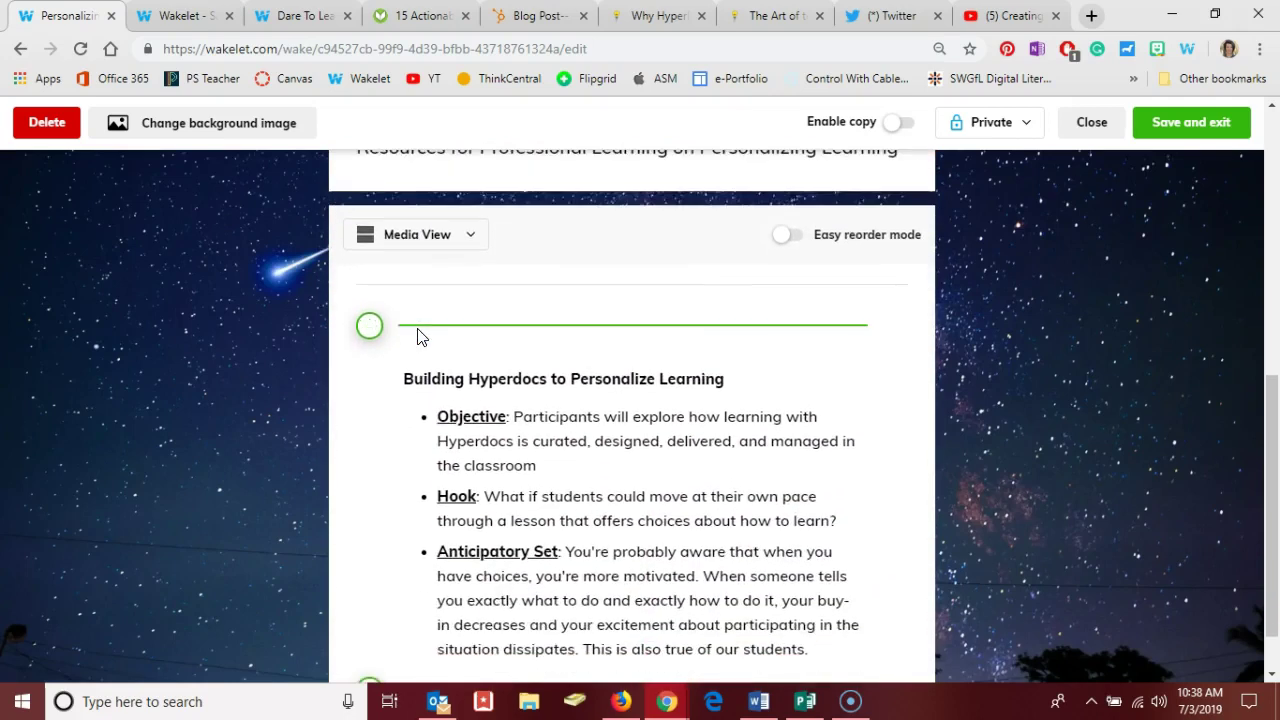
click(370, 625)
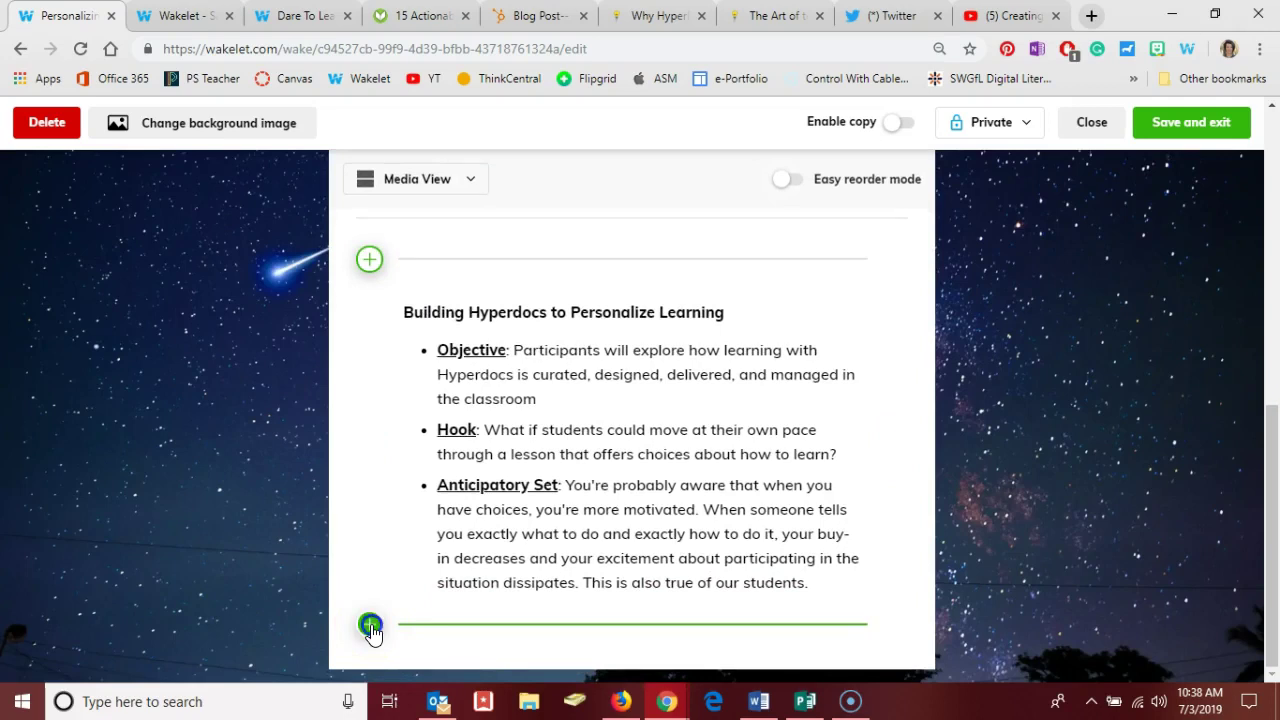
- Copy the Fusion Yearbooks article URL and paste it as a new link item in the collection
click(370, 627)
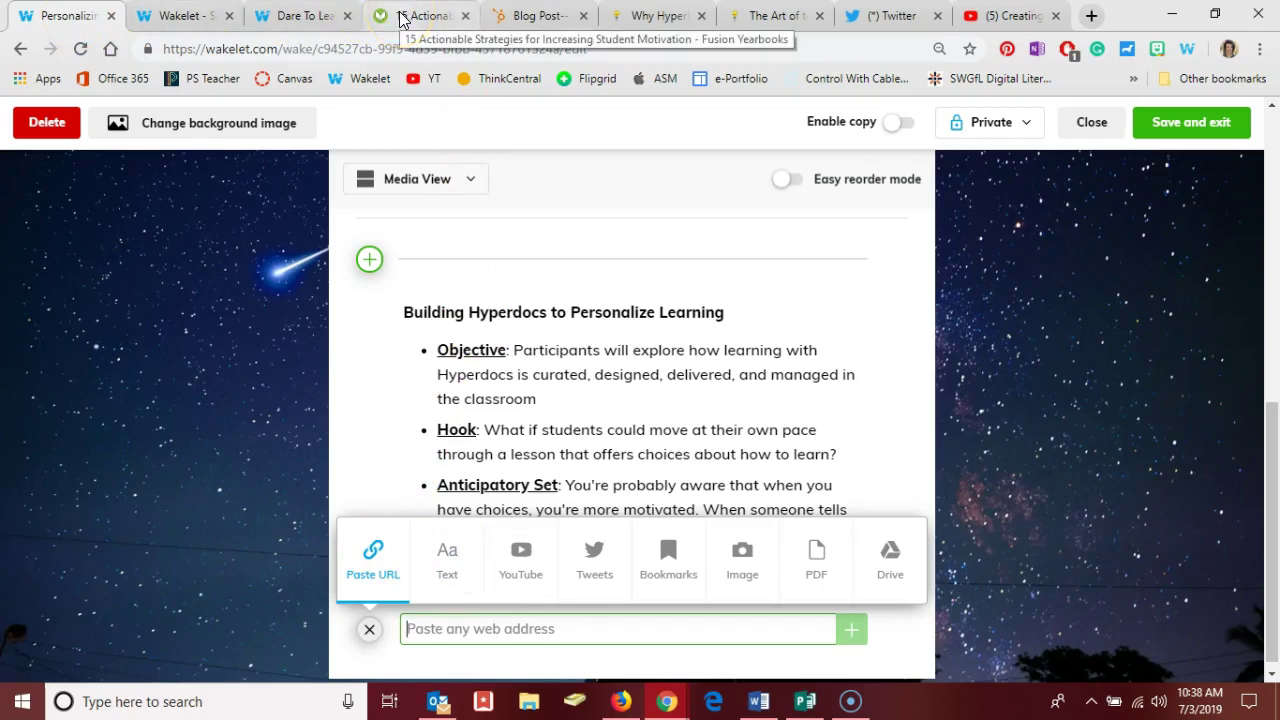
click(400, 19)
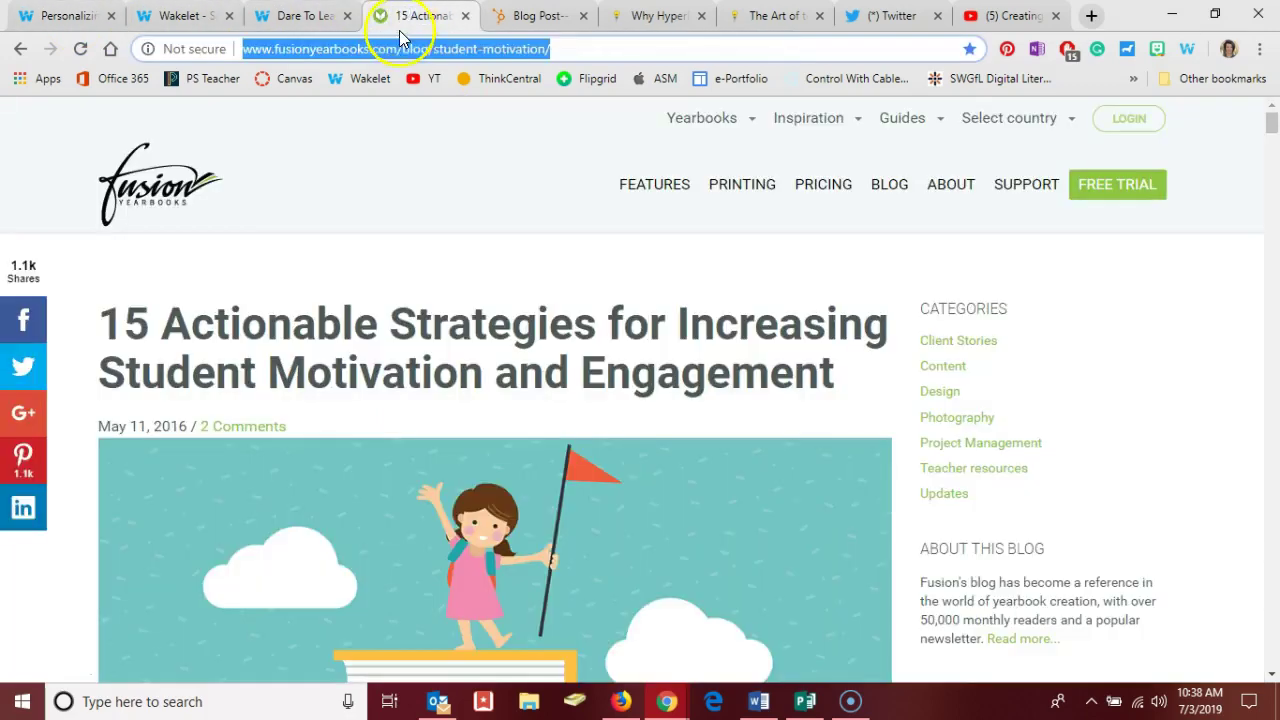
double_click(276, 52)
triple_click(276, 52)
click(40, 16)
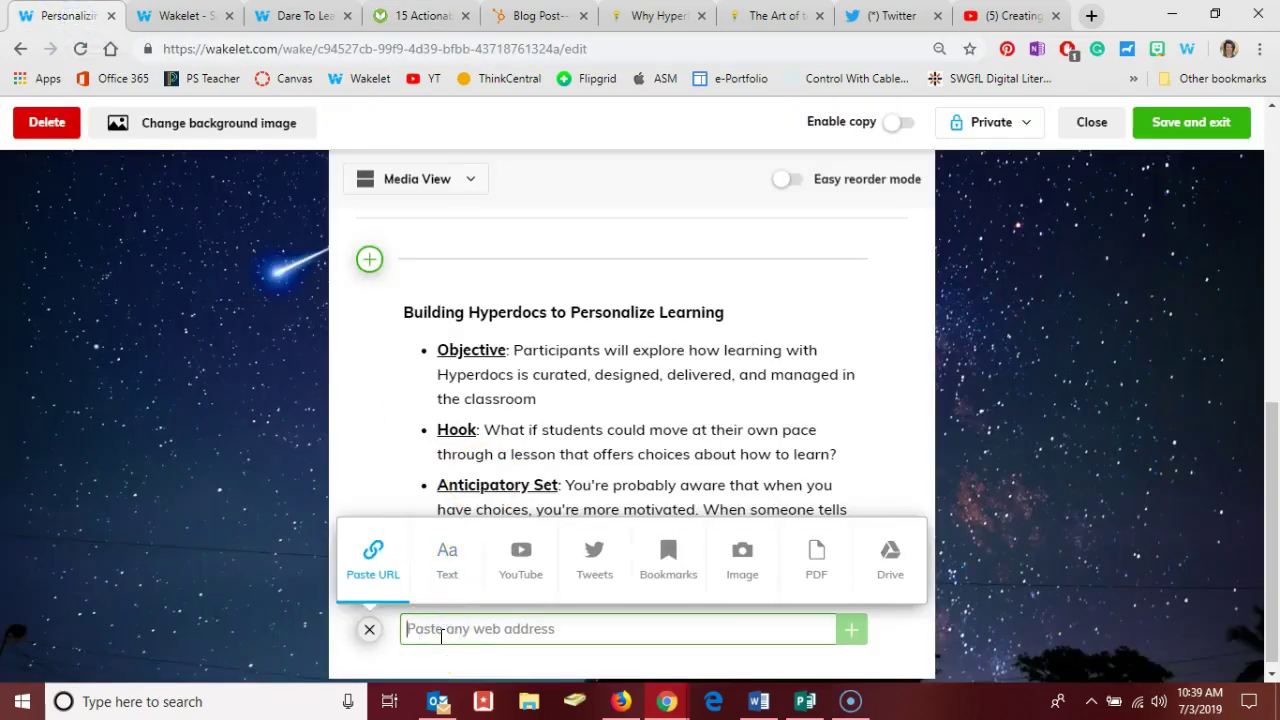
key(ctrl+v)
key(Return)
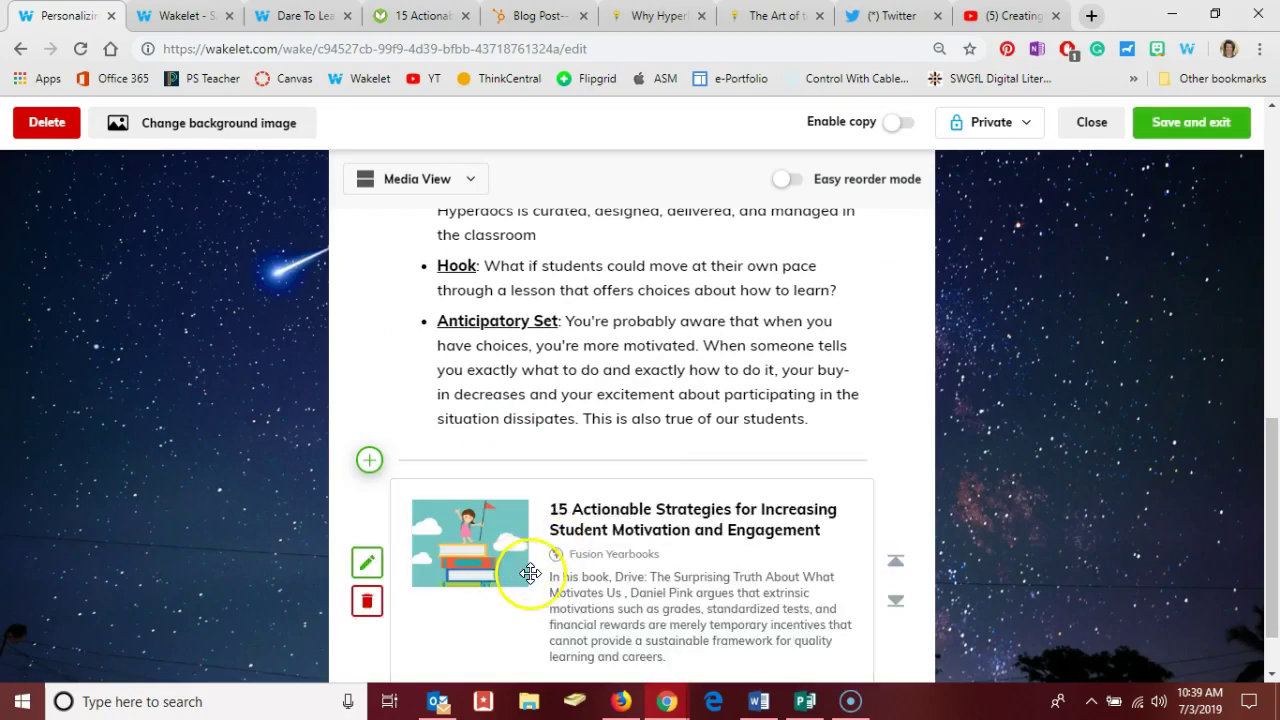
scroll(530, 572, down, 1)
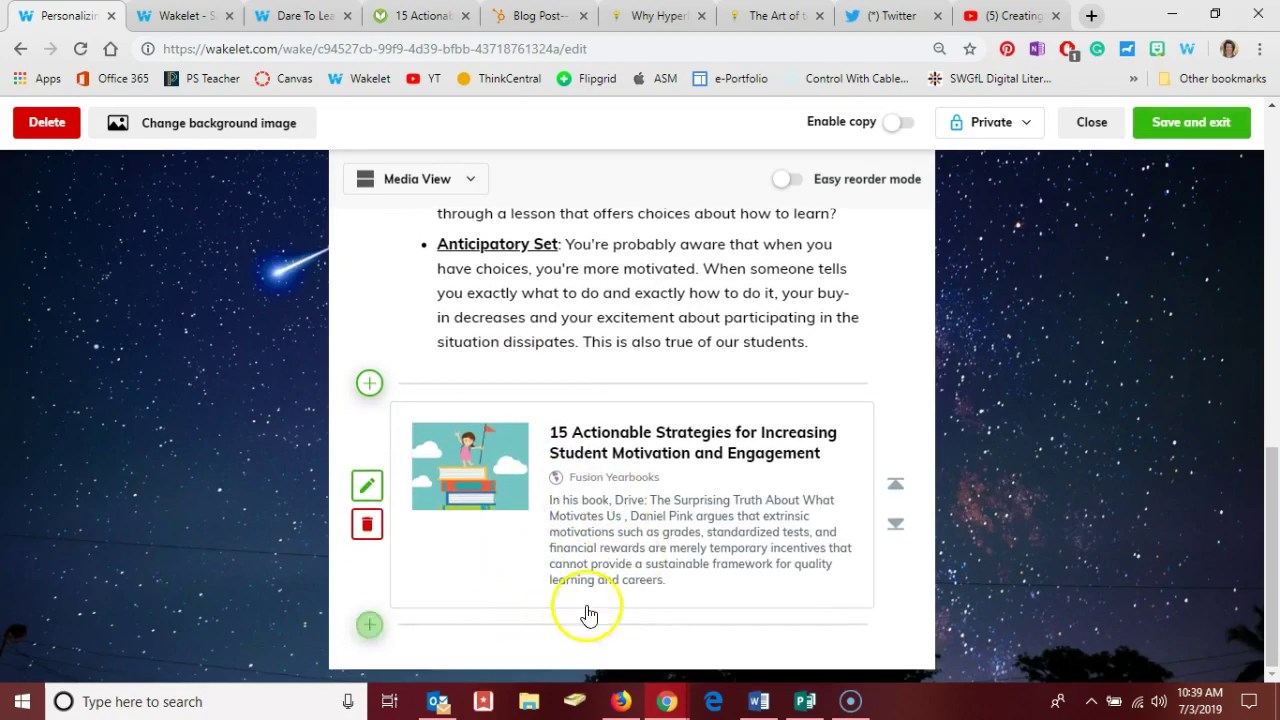
- Add the Hubspot Hyperdoc Help Sheet blog post URL as a new link item
click(369, 626)
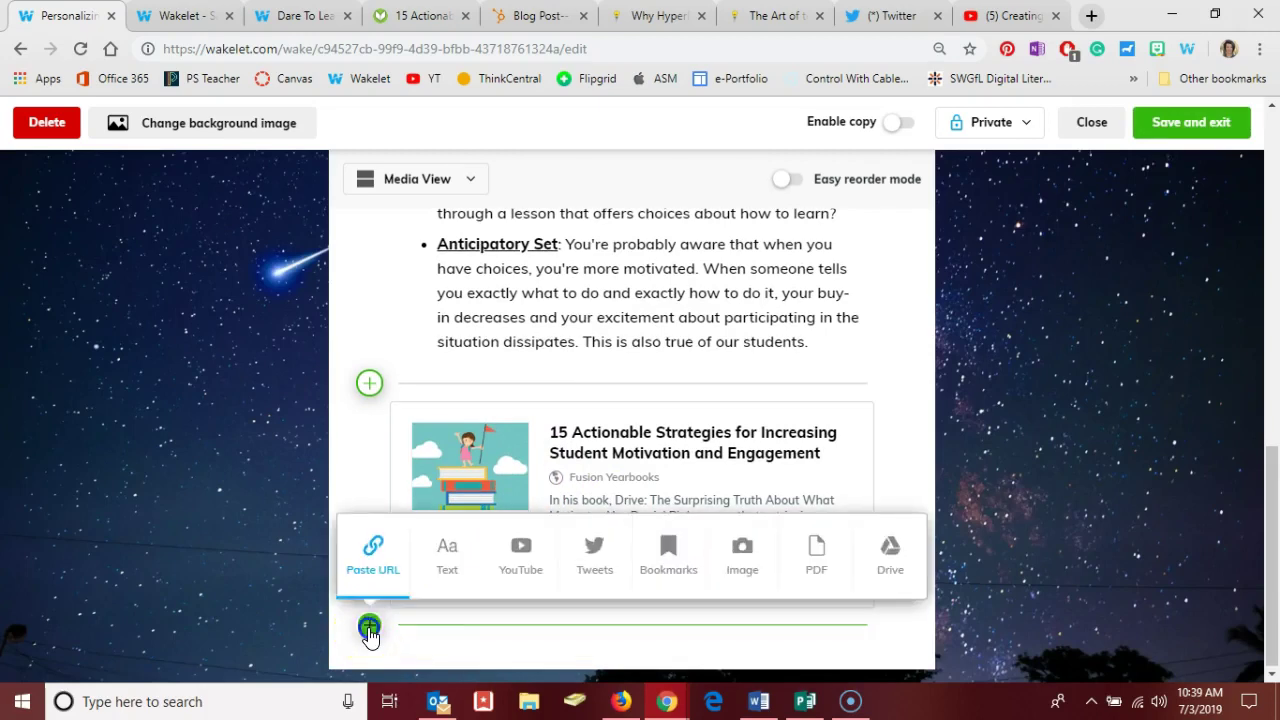
click(515, 20)
click(487, 50)
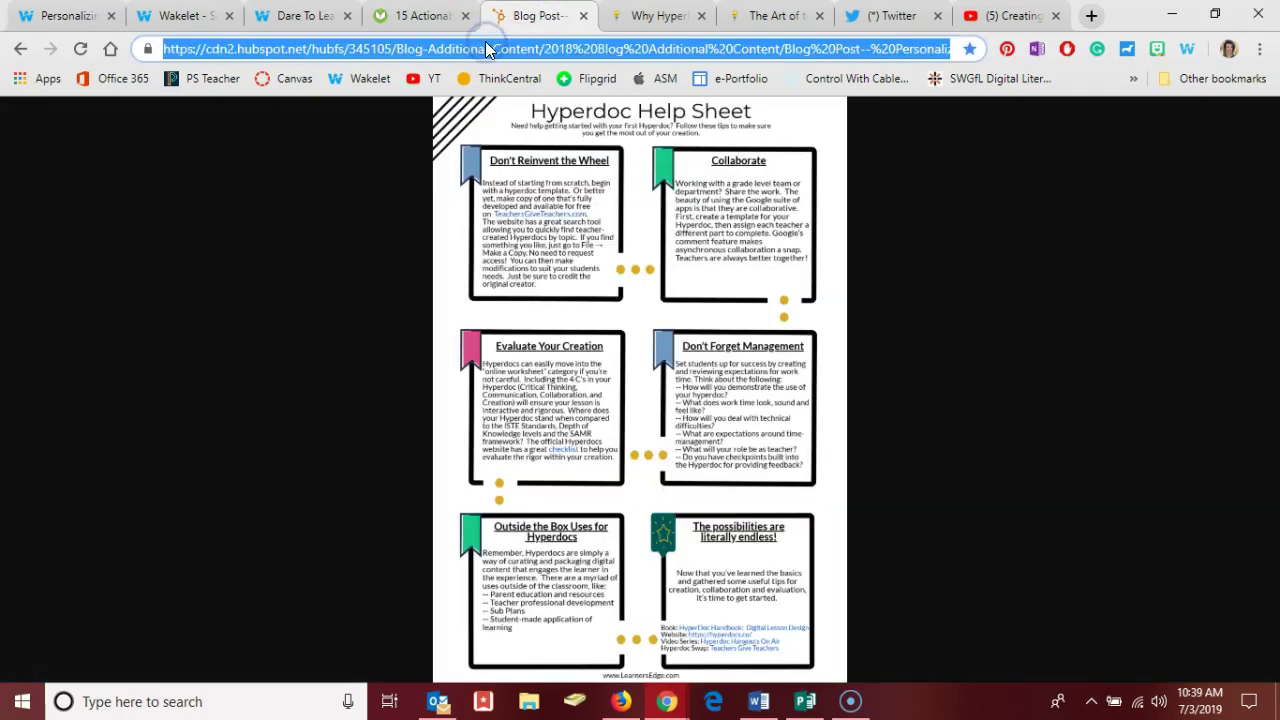
key(ctrl+c)
click(80, 18)
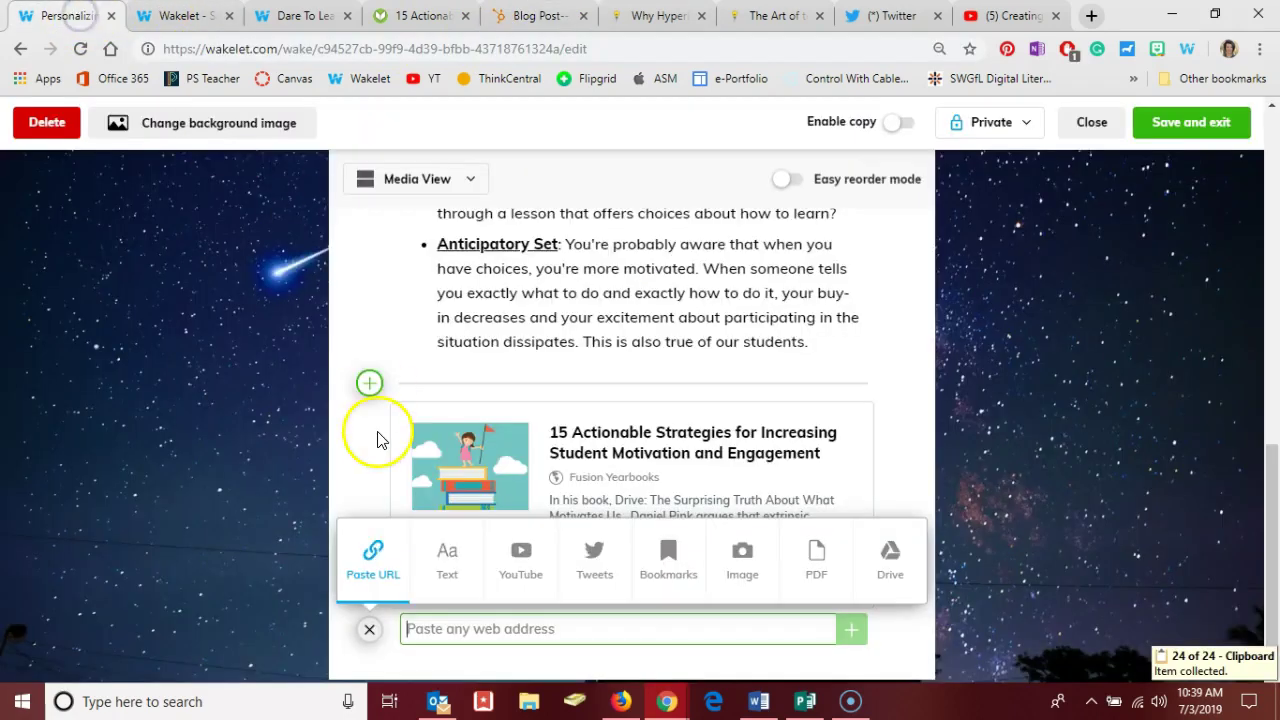
key(ctrl+v)
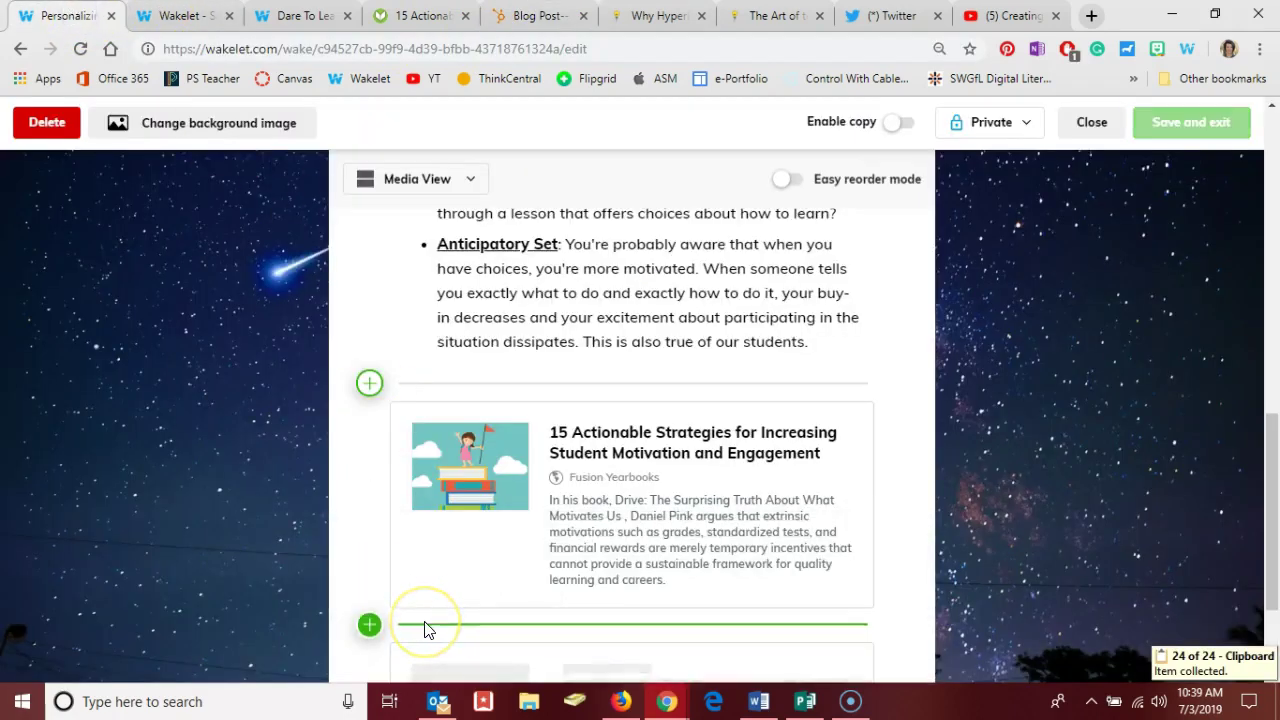
scroll(424, 628, down, 2)
- Add the 'Why HyperDoc? | HyperDocs.co' page URL as another link item
click(370, 626)
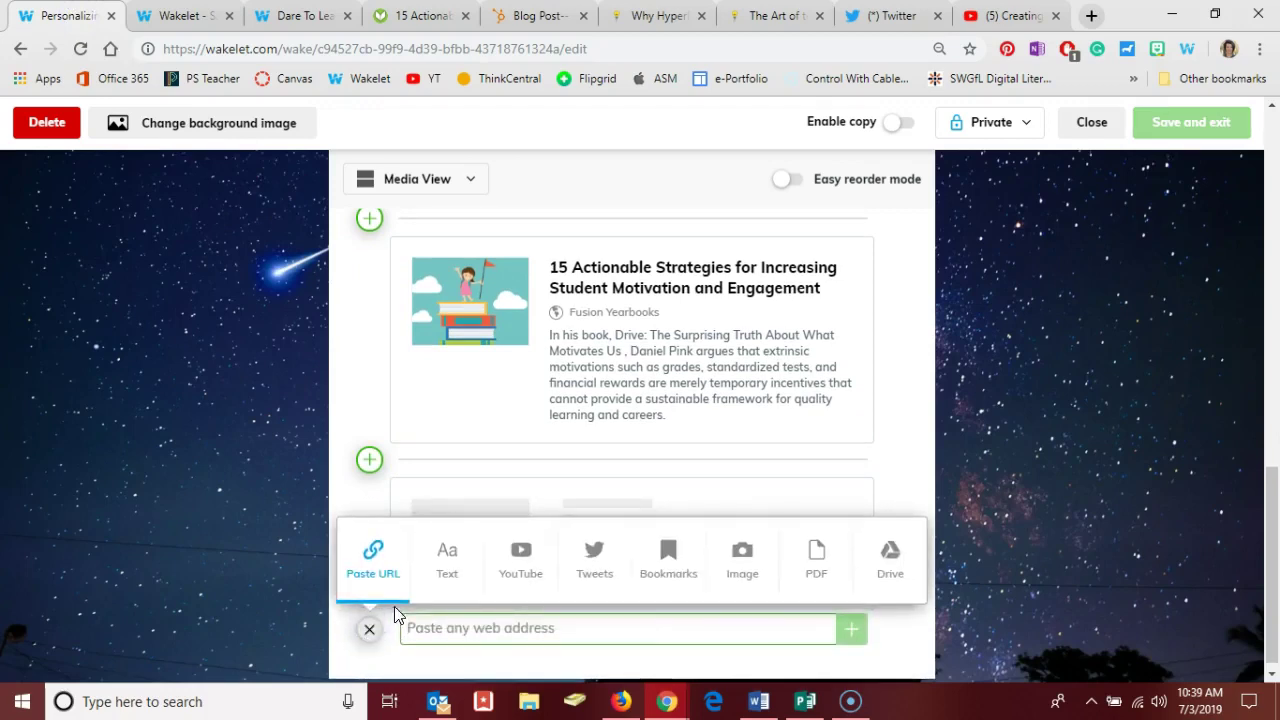
click(648, 16)
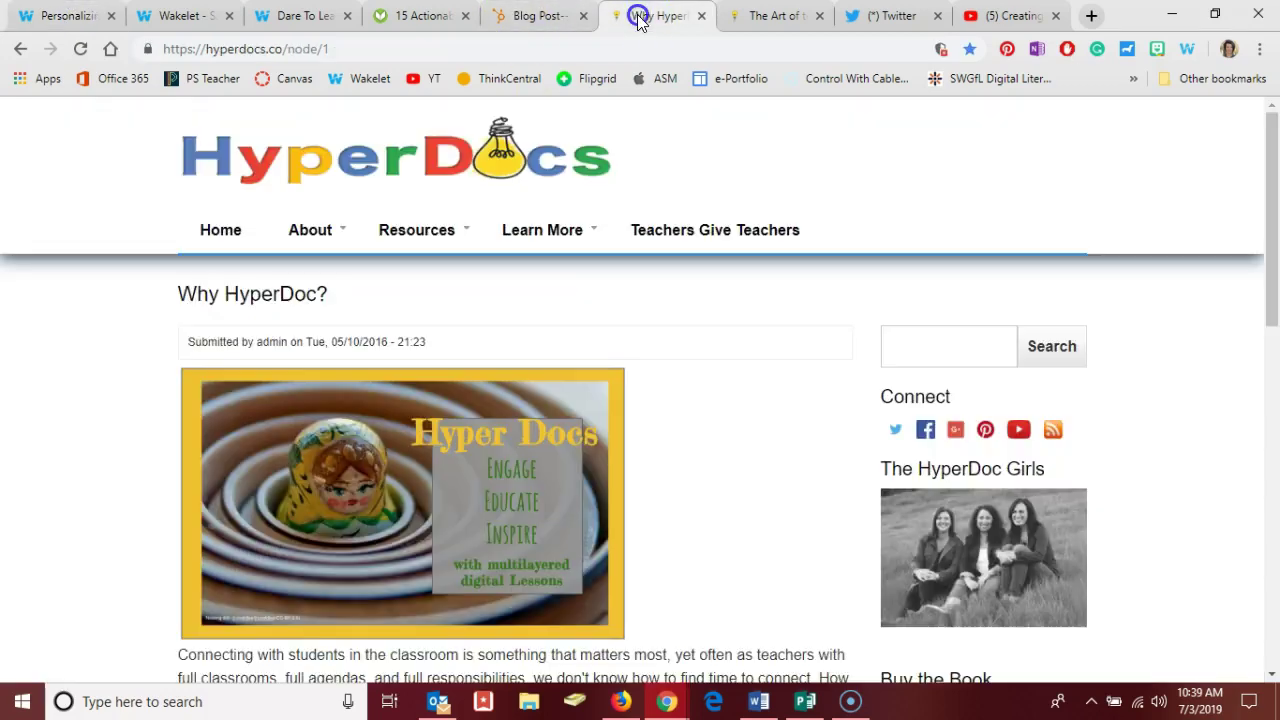
click(551, 50)
key(ctrl+c)
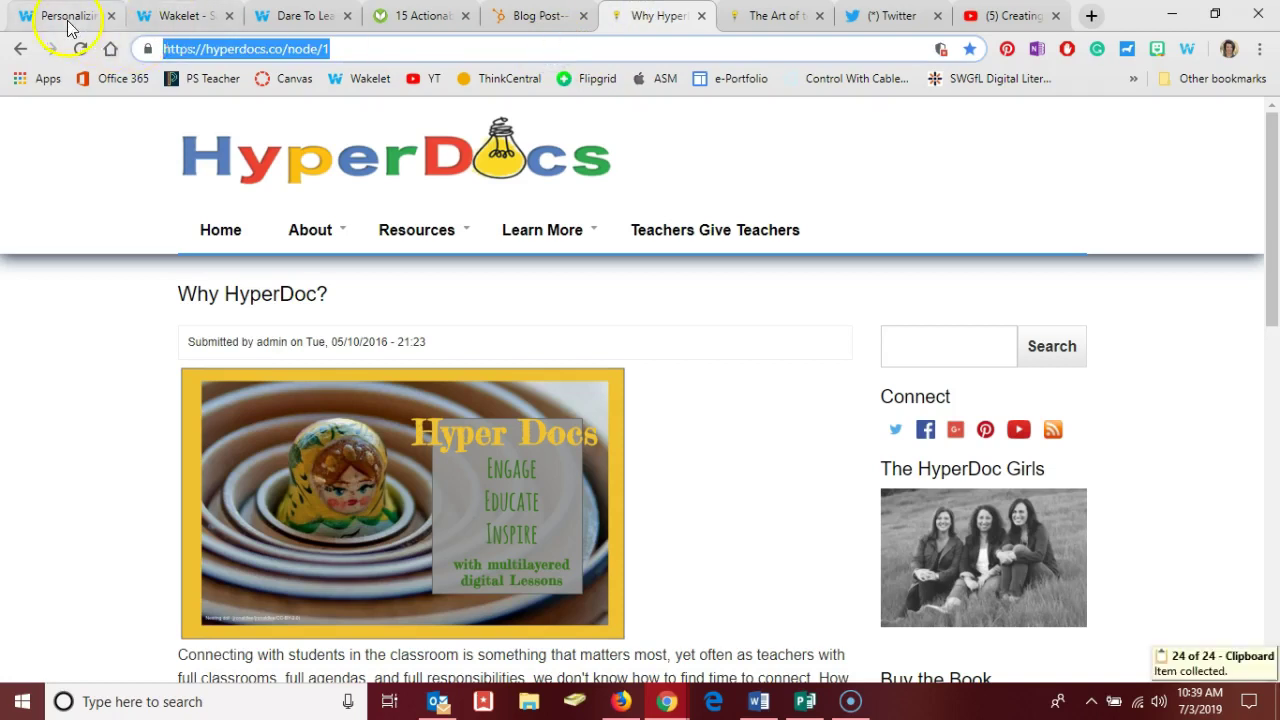
click(66, 16)
click(500, 628)
key(ctrl+v)
scroll(500, 634, down, 2)
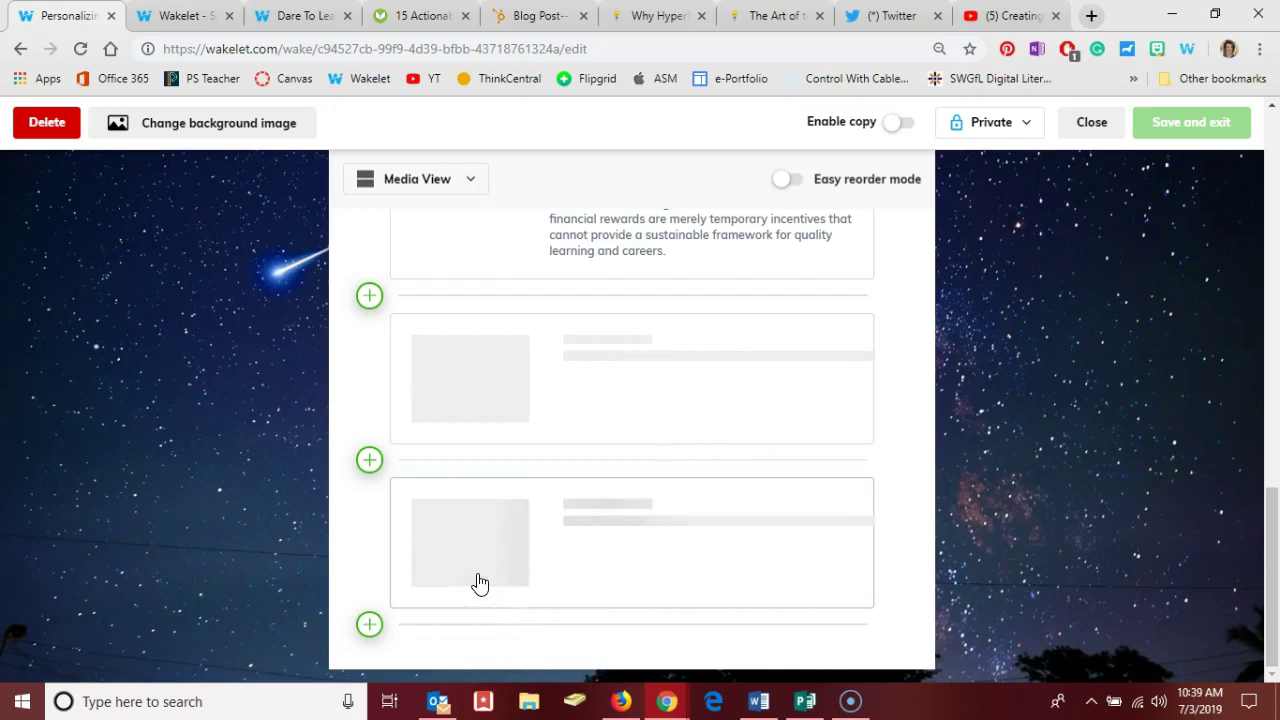
scroll(491, 603, down, 1)
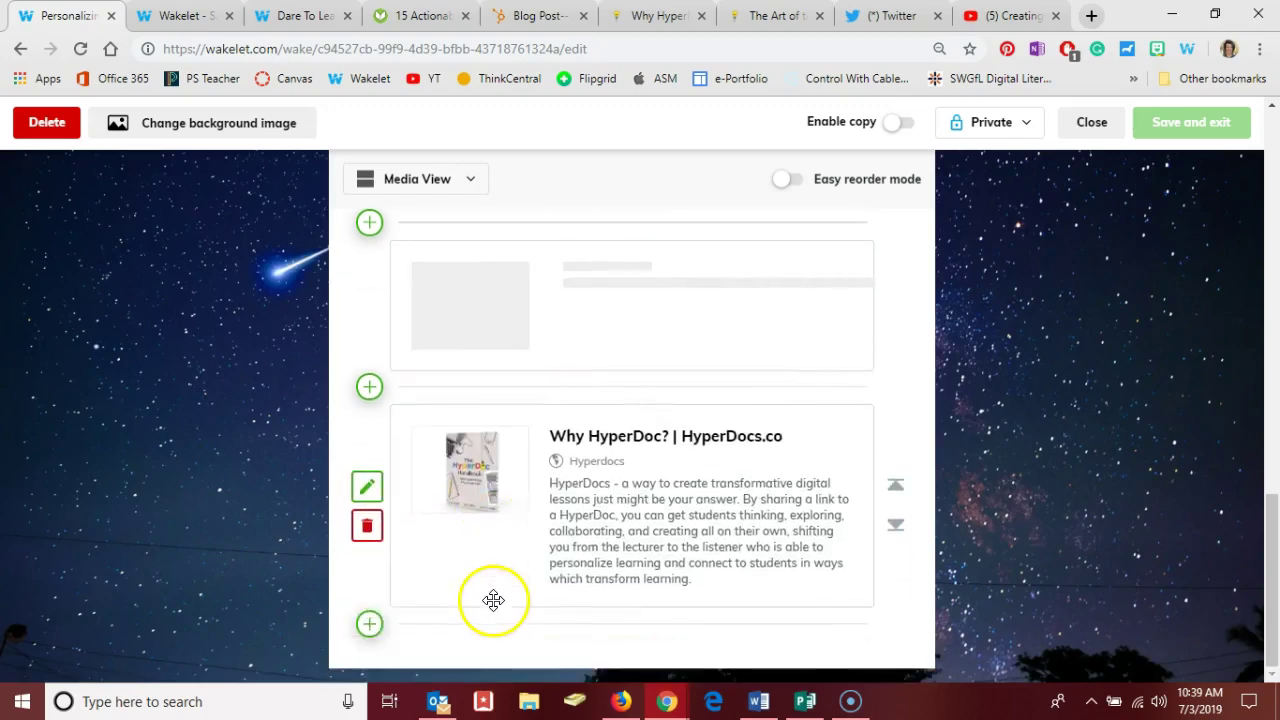
click(370, 626)
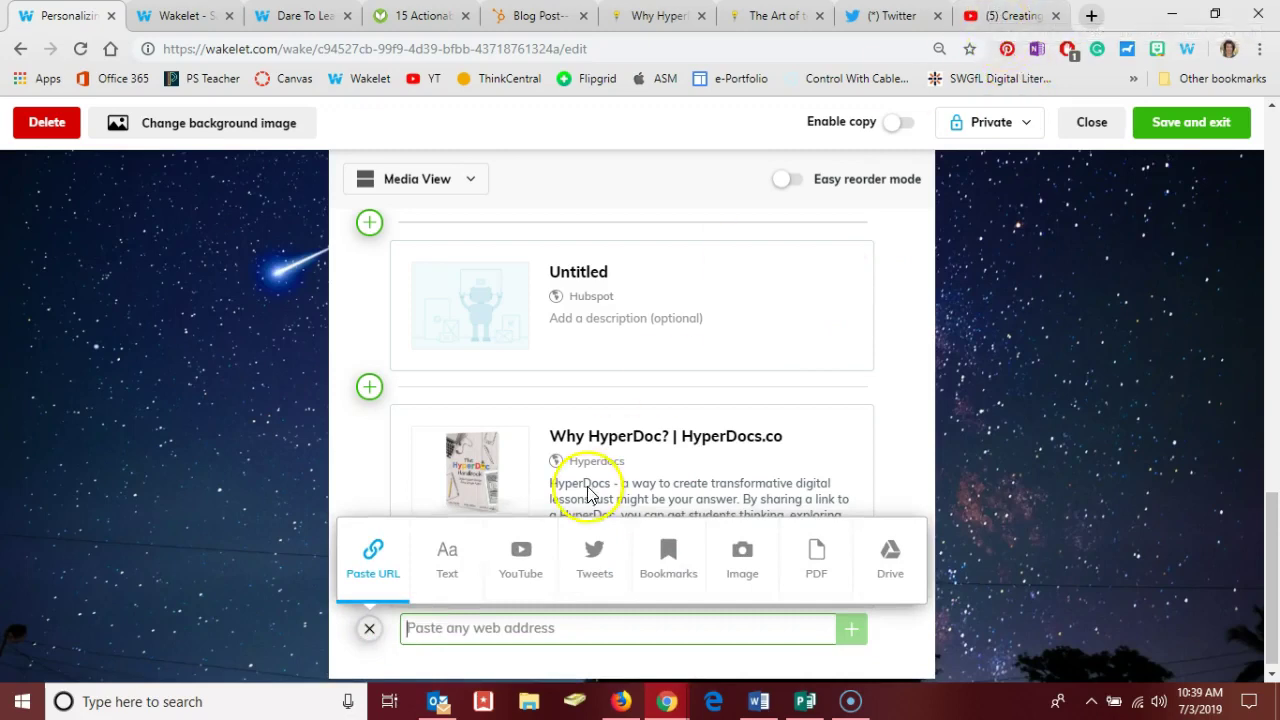
- Paste the 'Creating a Hyperdoc in Microsoft Word' video URL into the Add from YouTube search
click(520, 565)
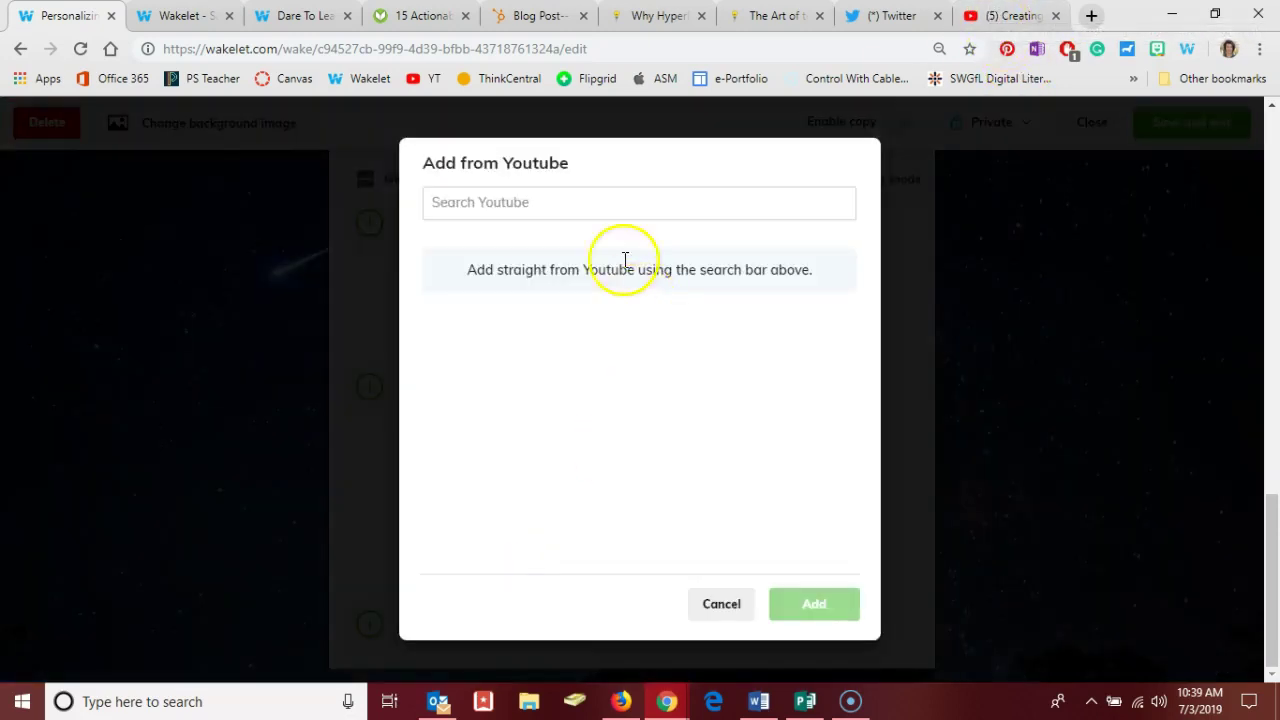
click(1005, 22)
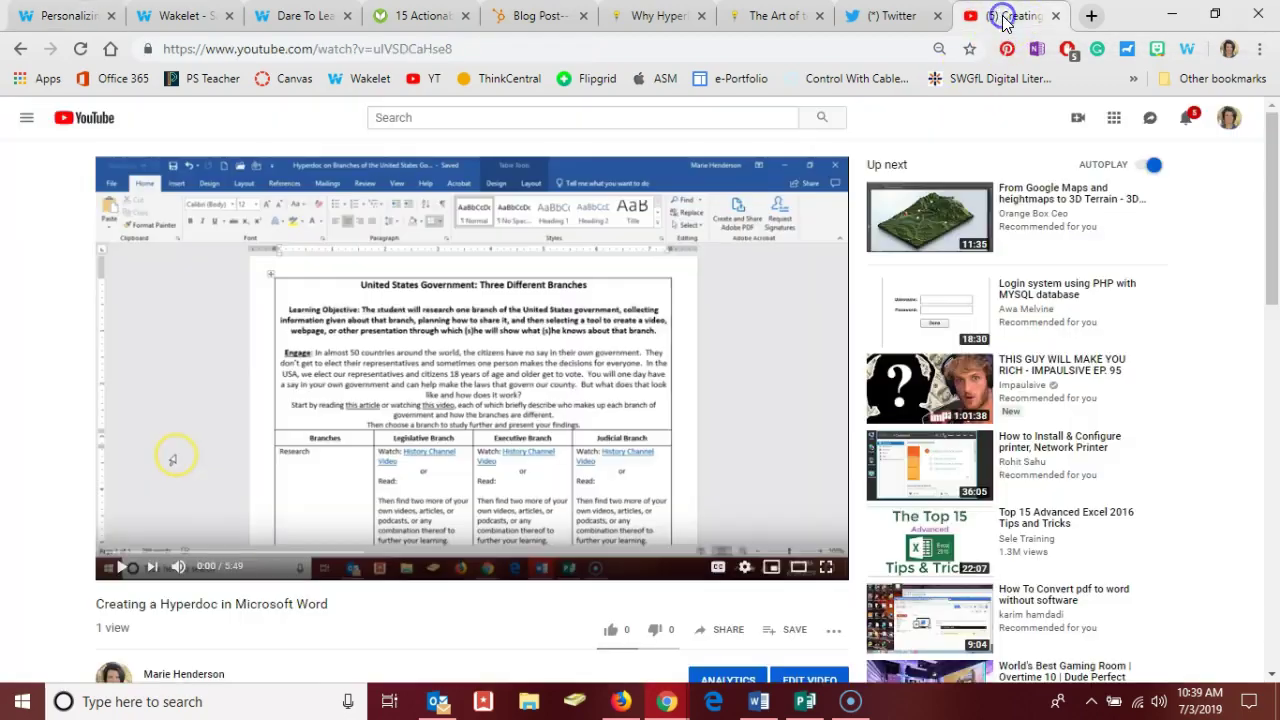
click(405, 50)
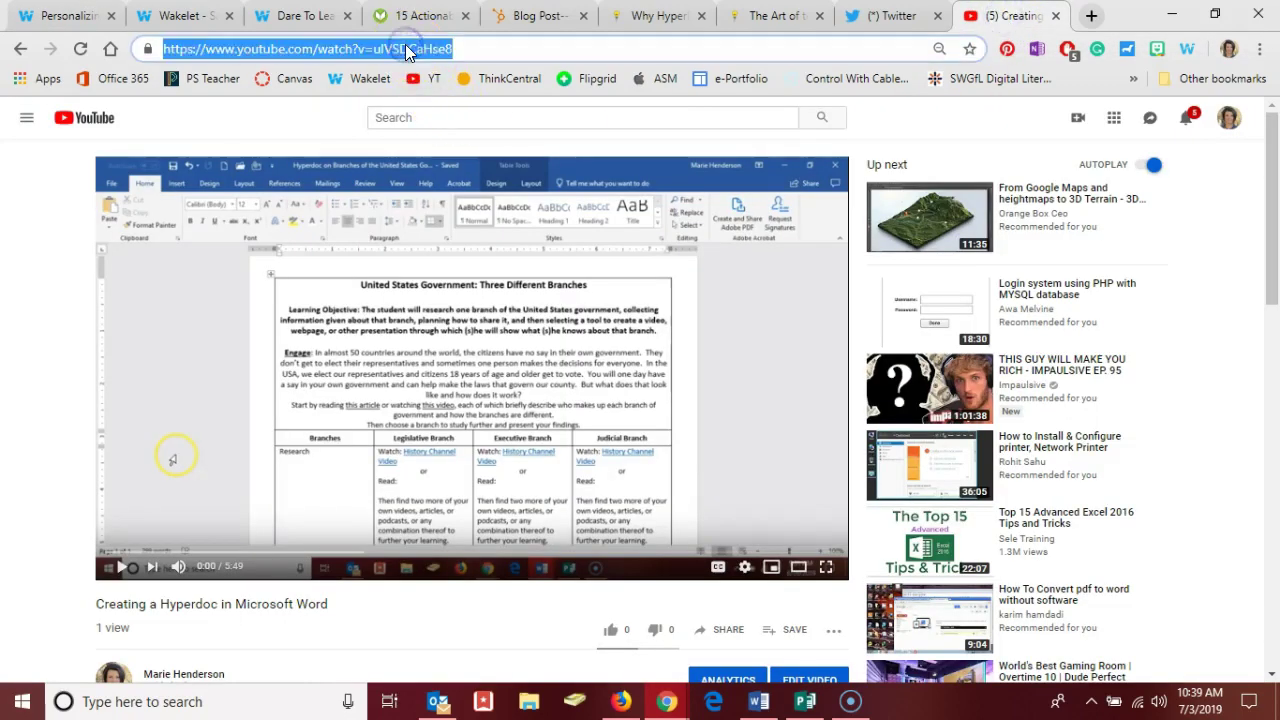
key(ctrl+c)
click(64, 16)
click(485, 202)
key(ctrl+v)
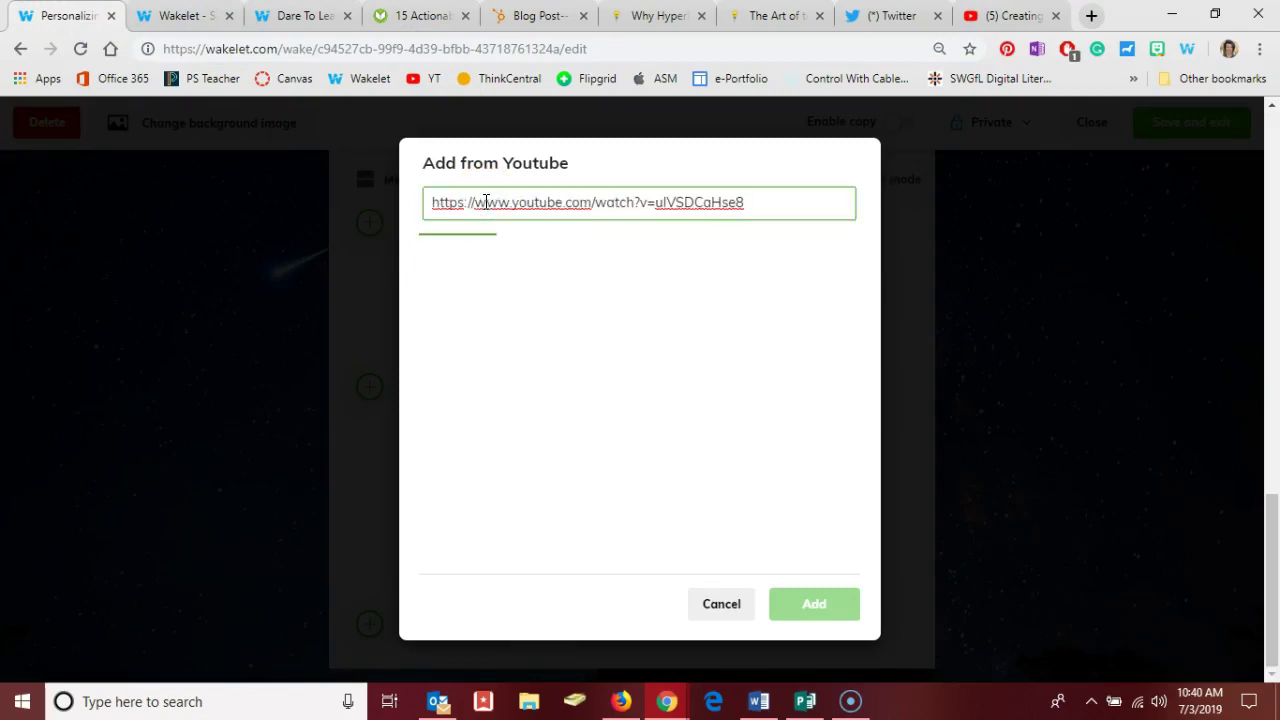
- Select the found video and add it as the collection's last item
click(489, 316)
click(488, 316)
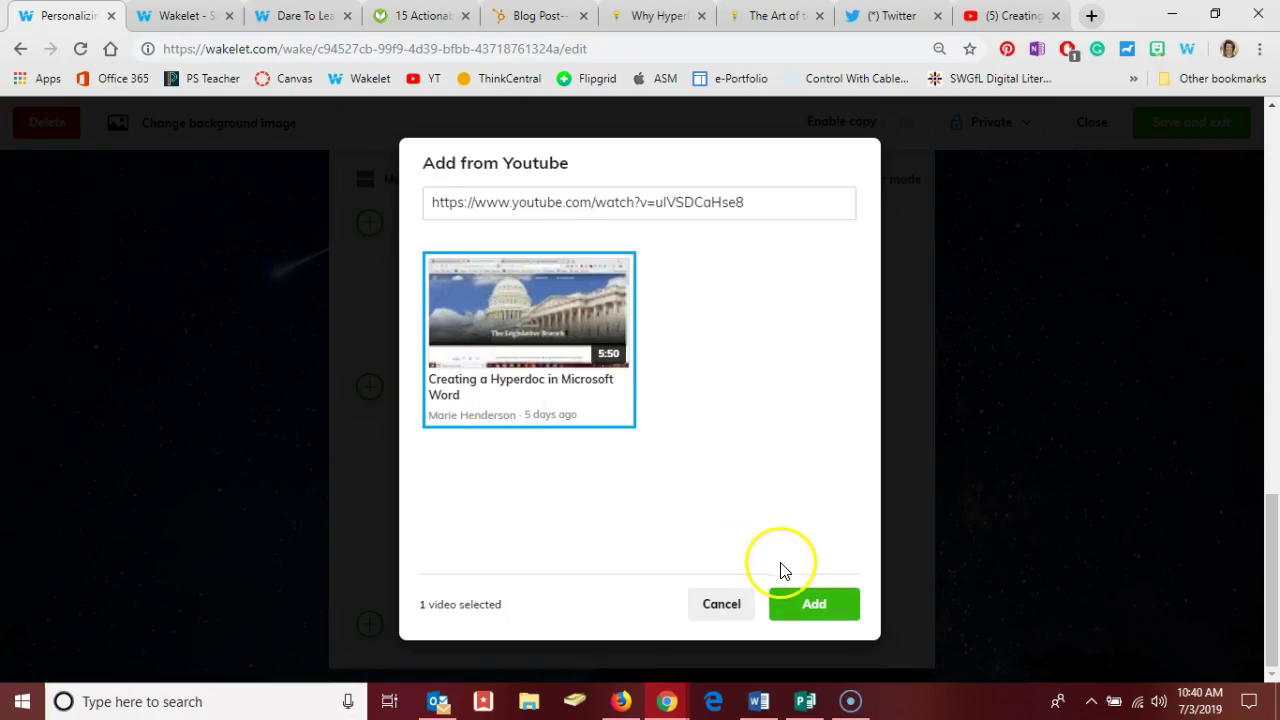
click(800, 605)
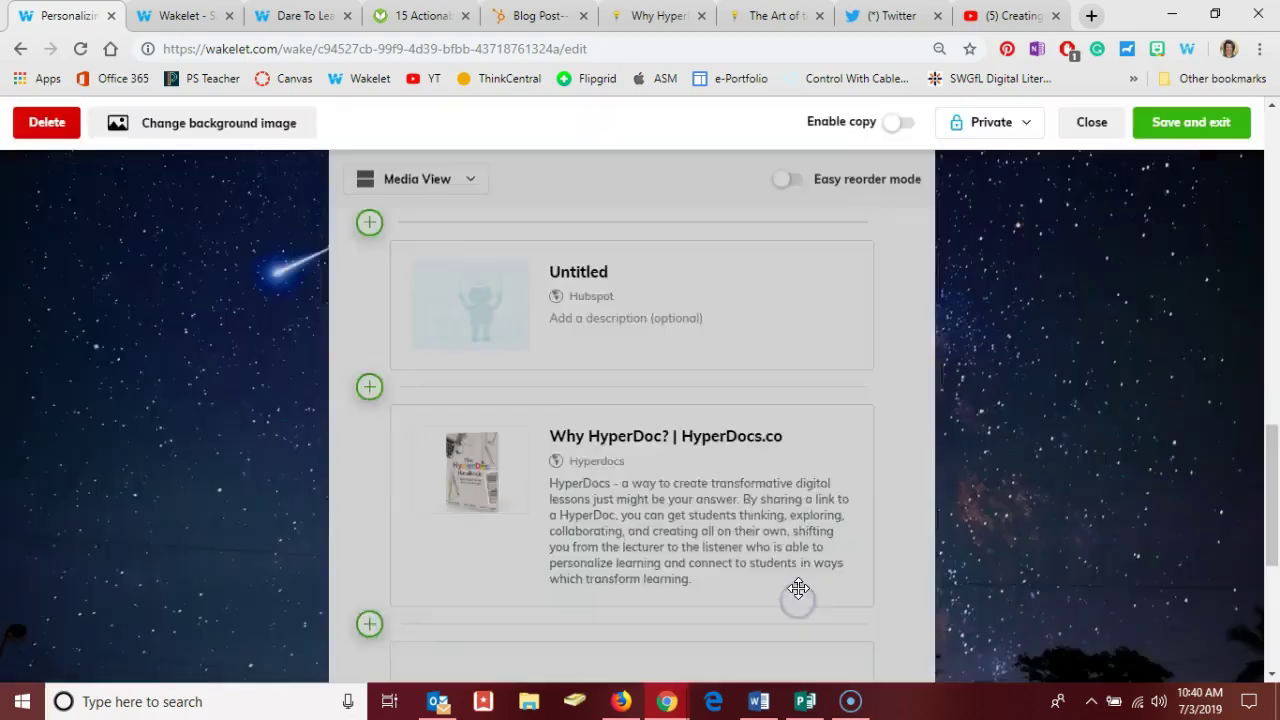
scroll(748, 457, down, 3)
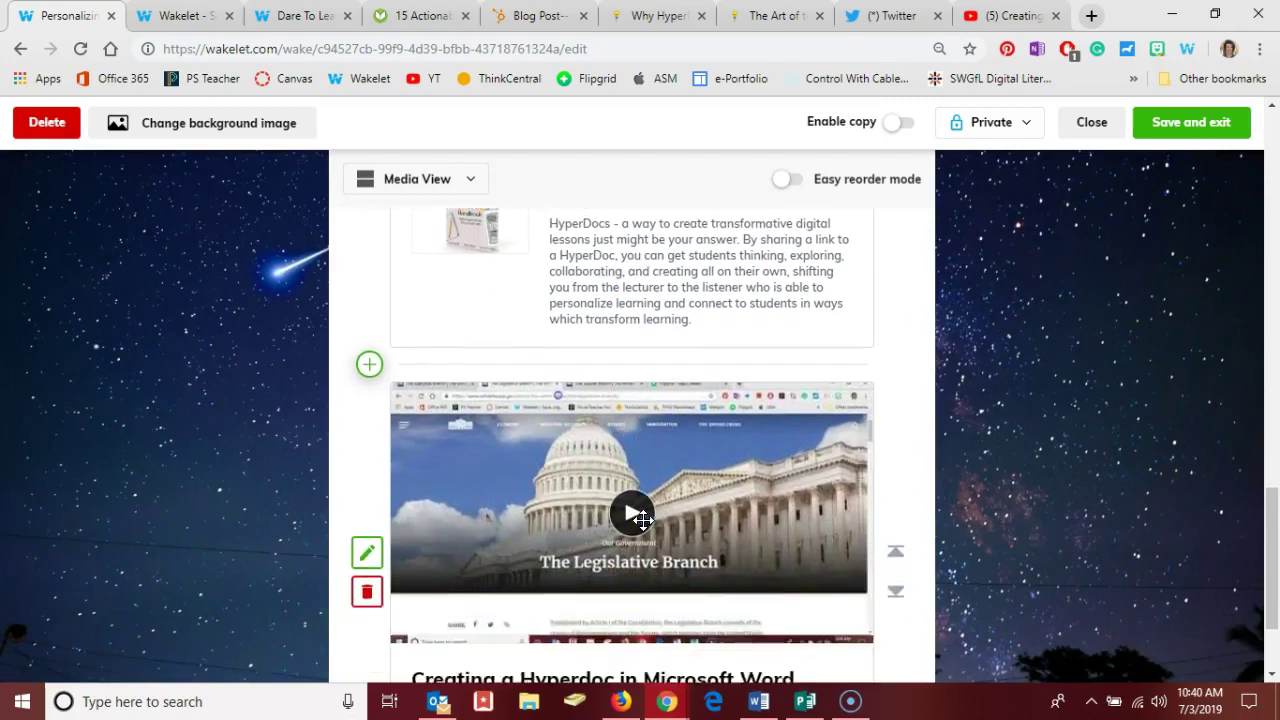
scroll(637, 515, down, 2)
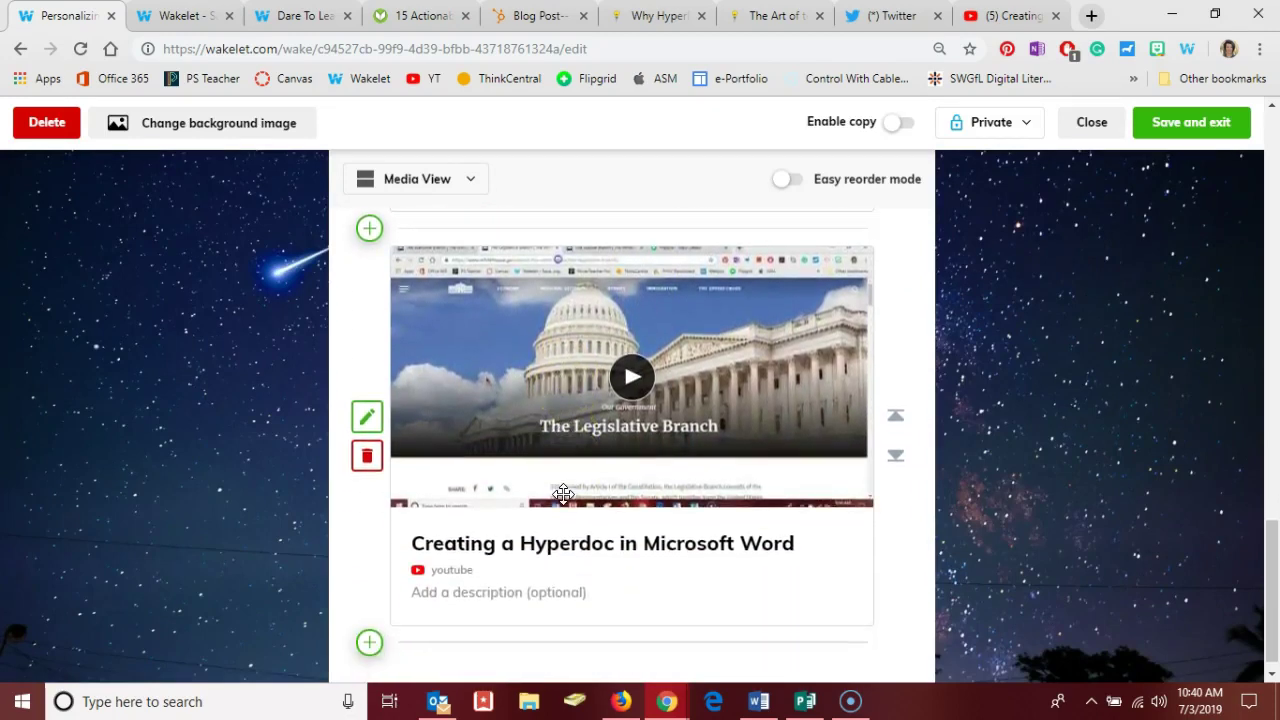
click(508, 319)
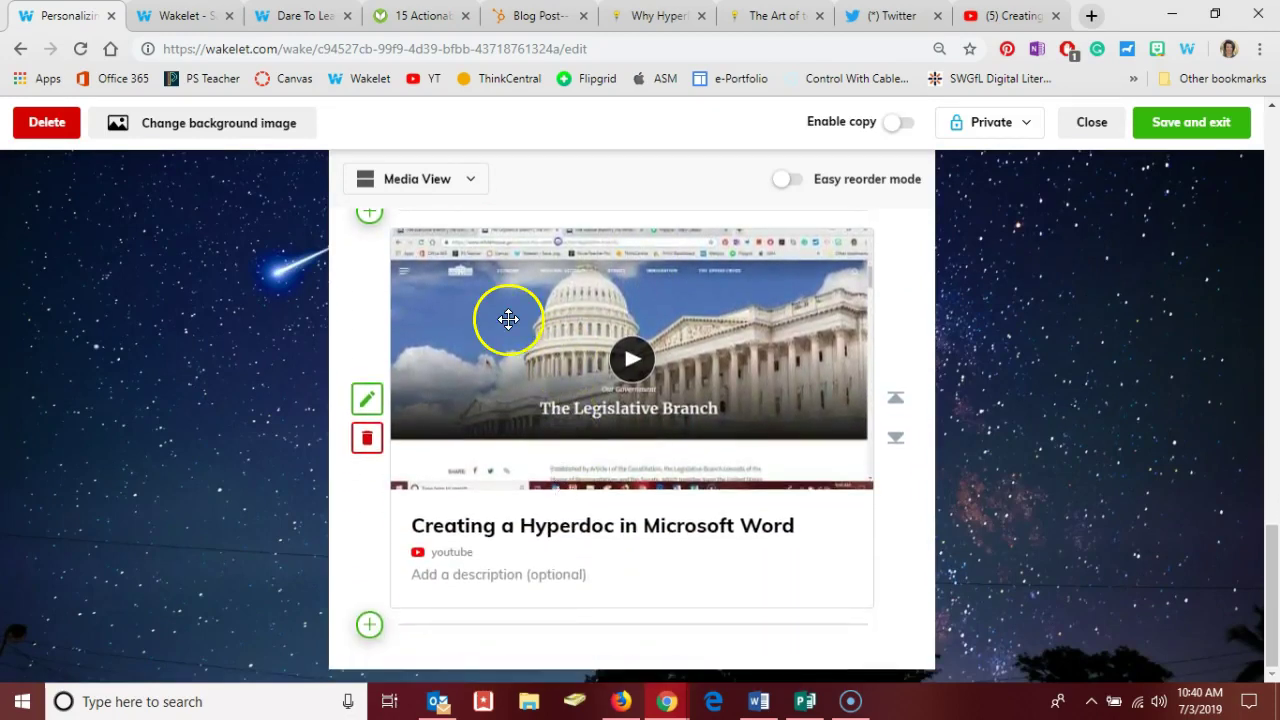
click(425, 188)
click(441, 303)
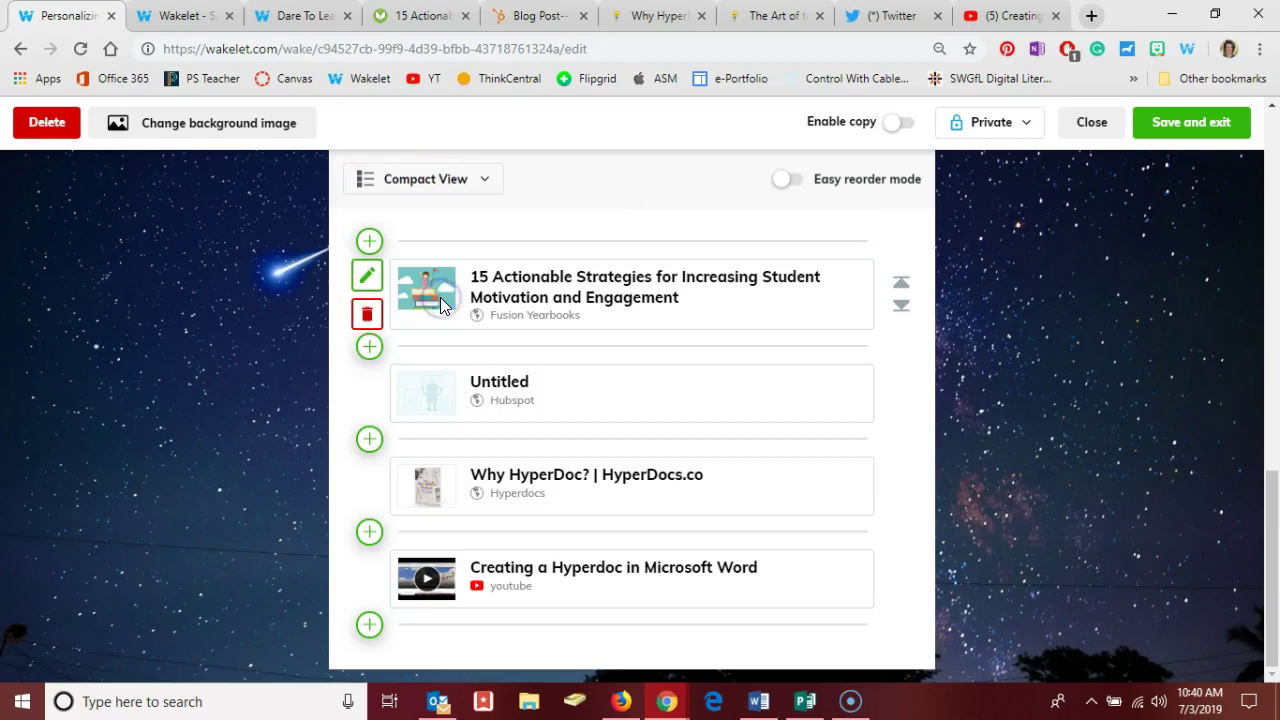
scroll(491, 417, up, 2)
scroll(500, 410, down, 2)
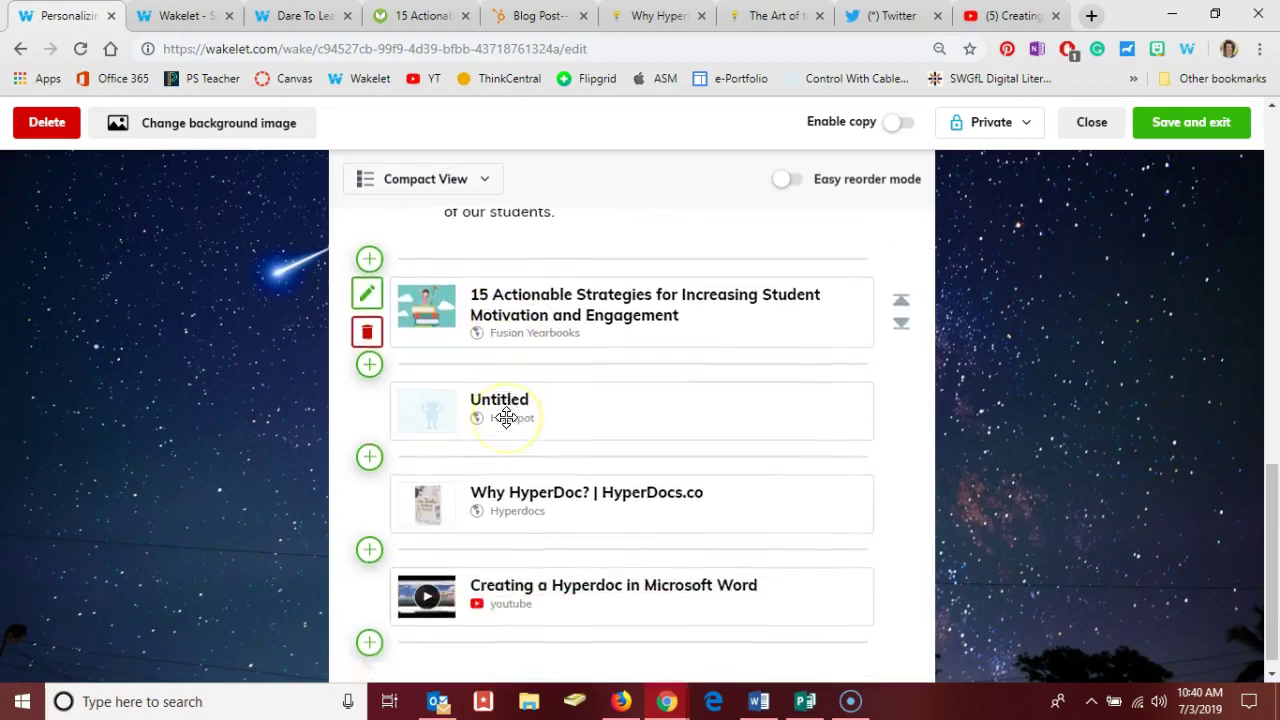
scroll(506, 418, up, 2)
scroll(506, 418, up, 3)
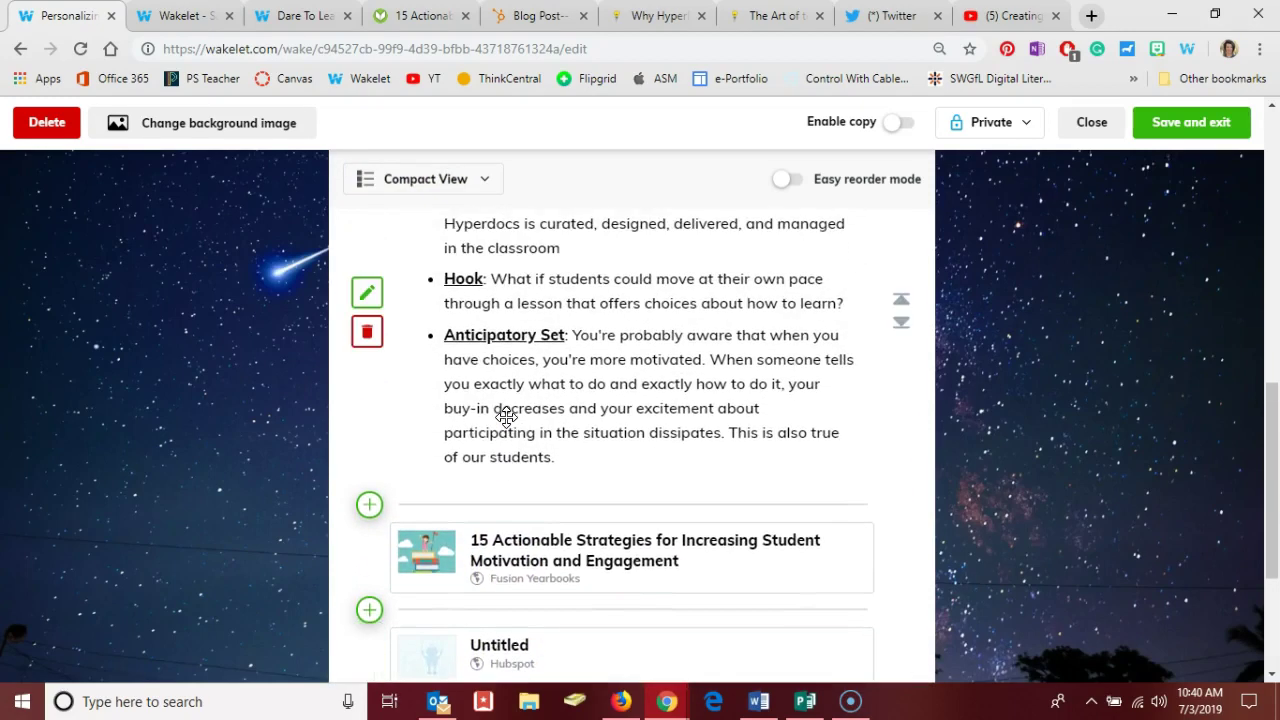
click(472, 228)
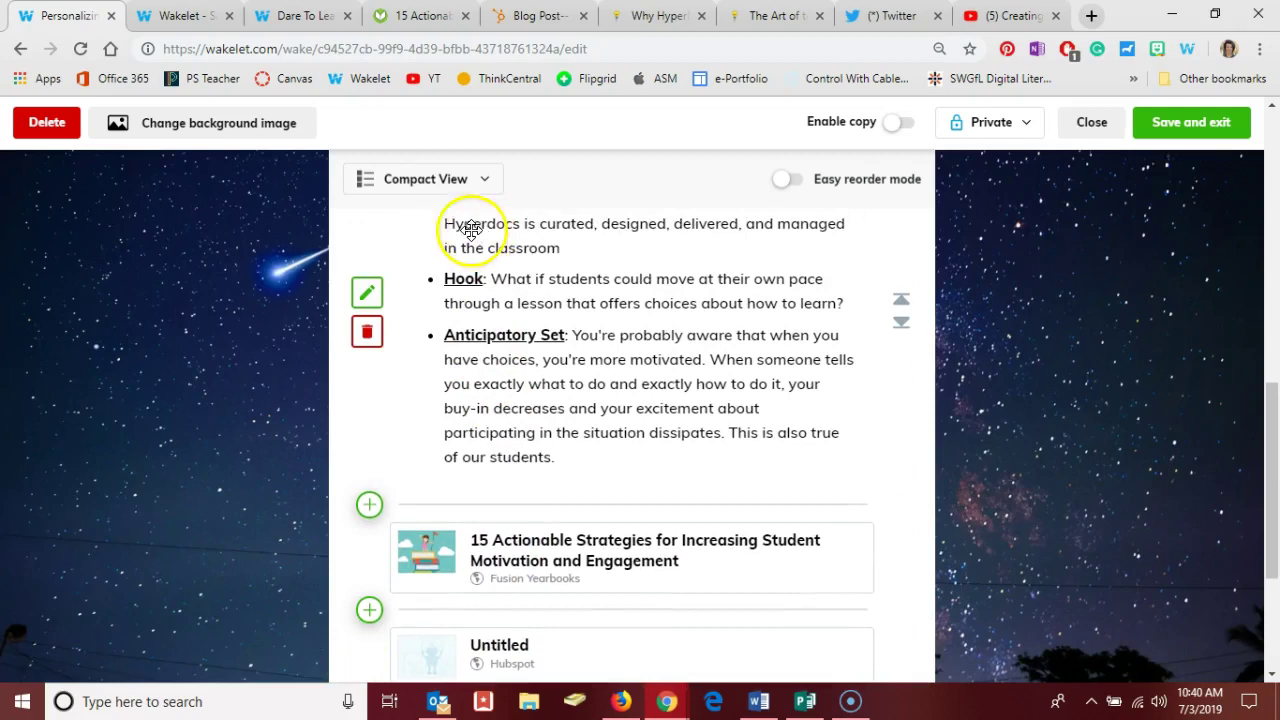
click(449, 178)
click(447, 356)
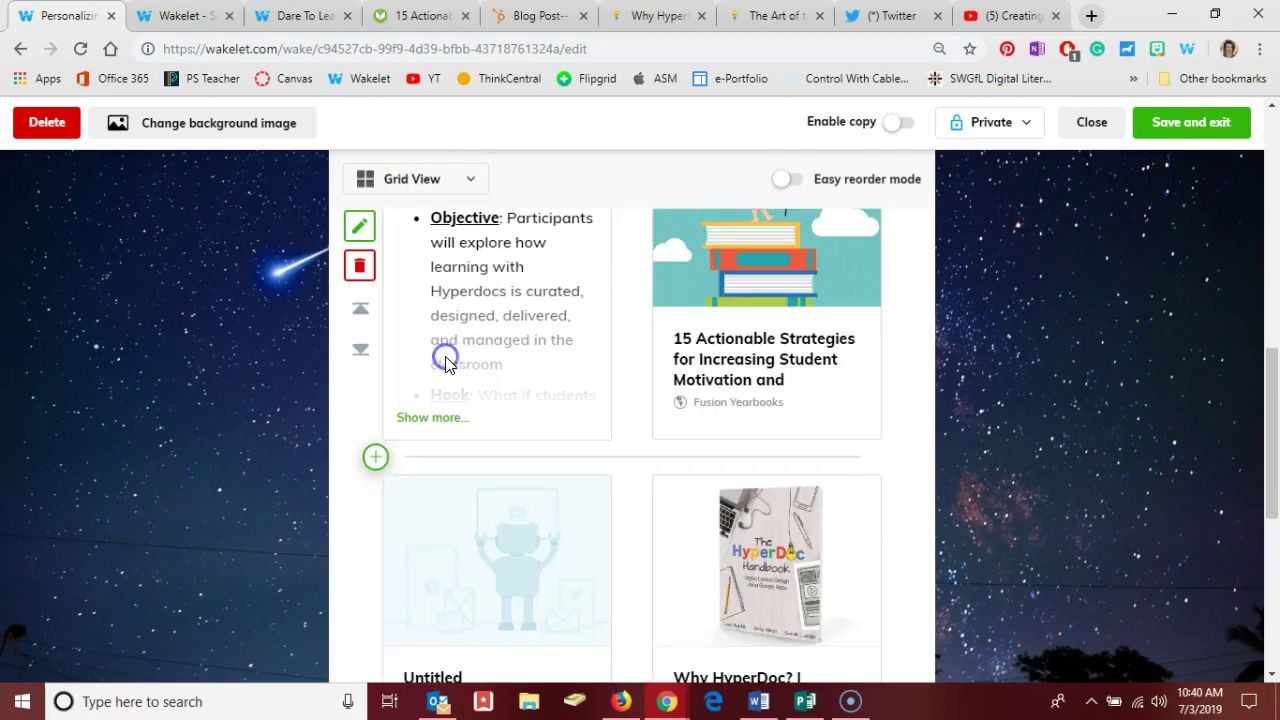
scroll(527, 367, down, 3)
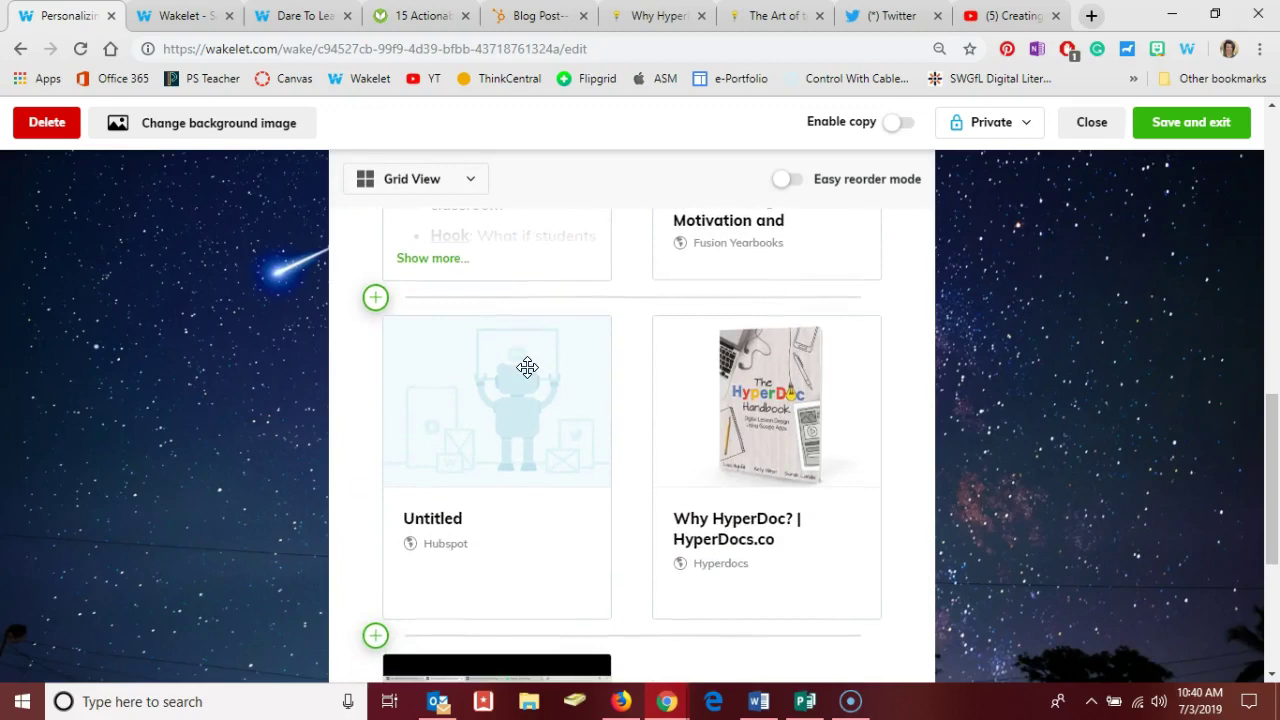
scroll(527, 367, up, 5)
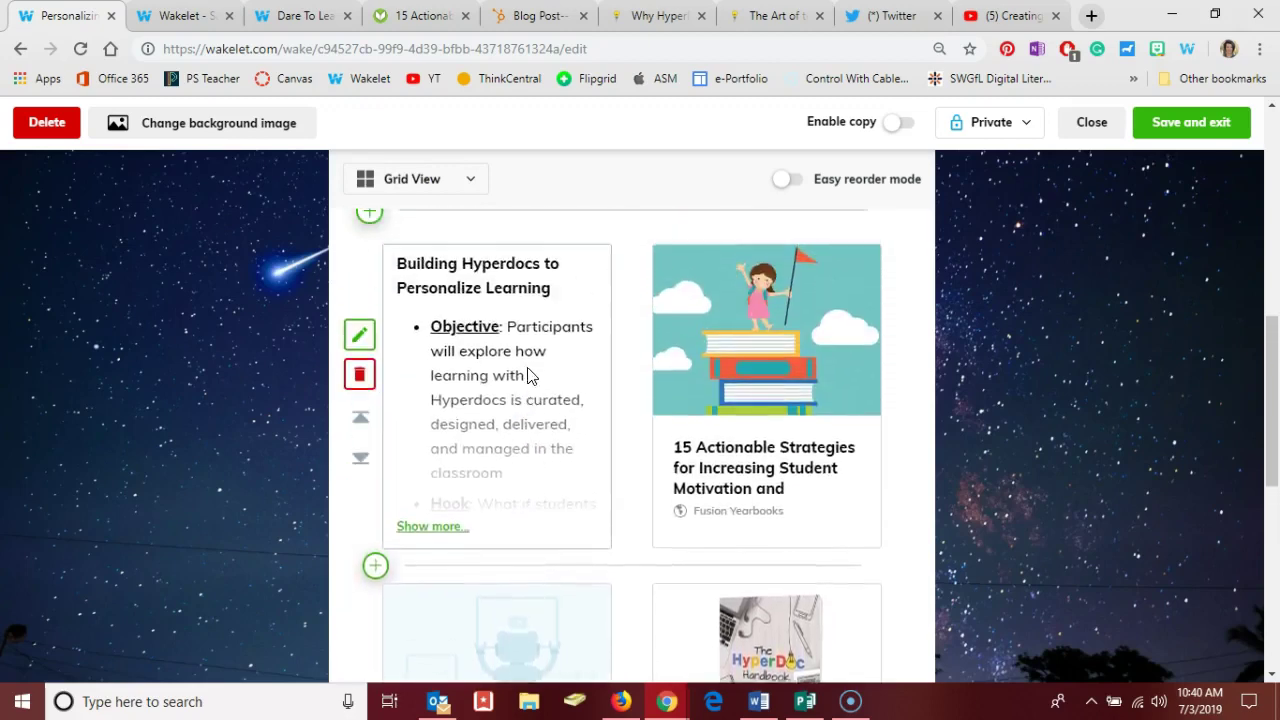
click(459, 291)
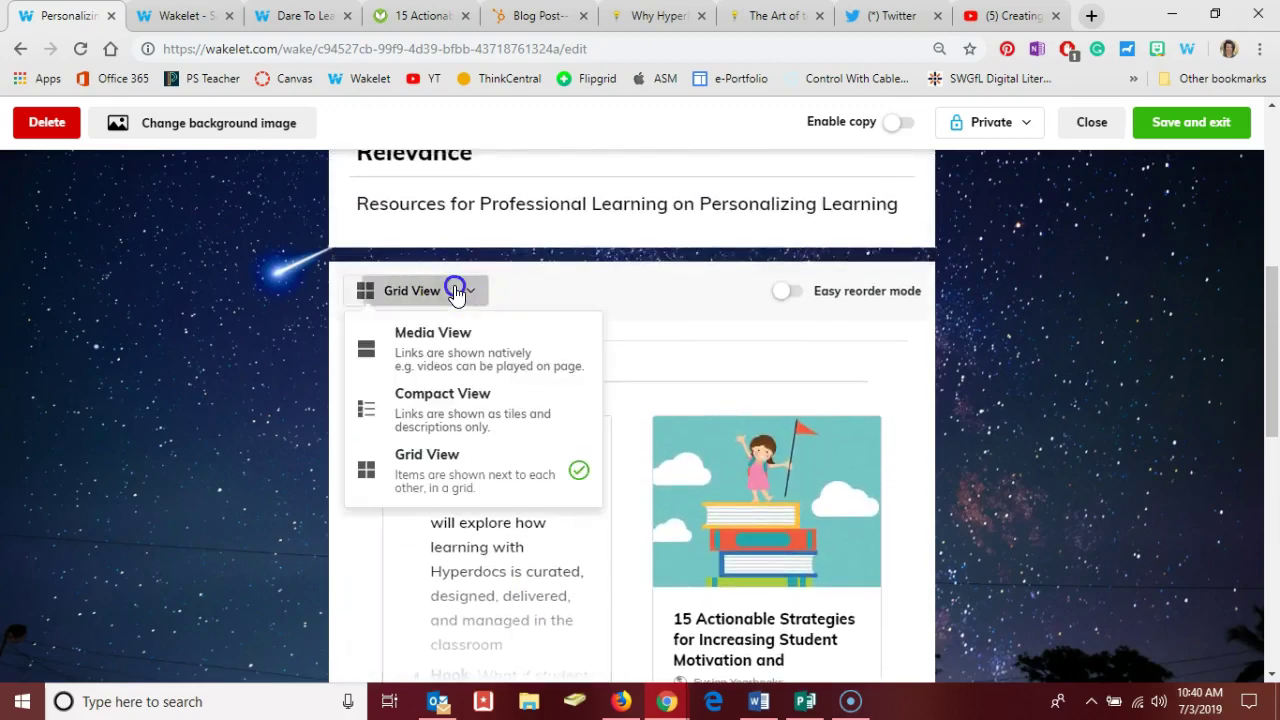
click(452, 343)
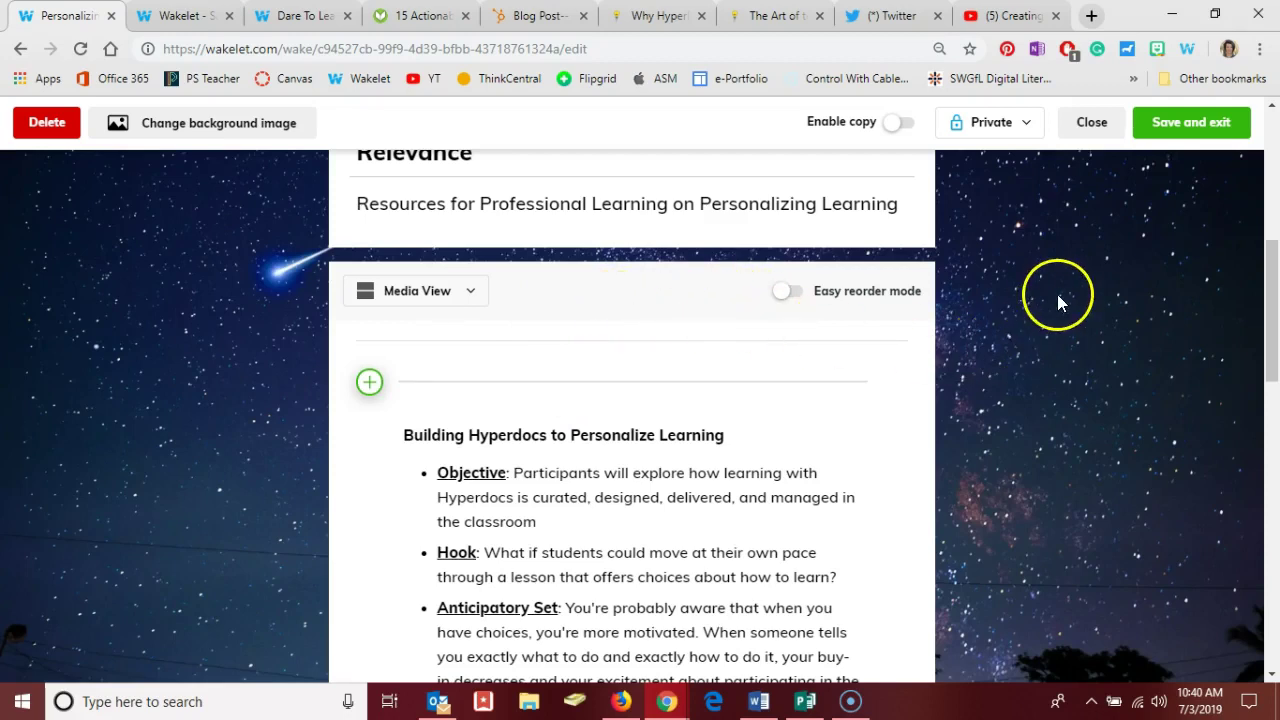
- Save the collection and exit the editor to view the finished collection page
click(1181, 128)
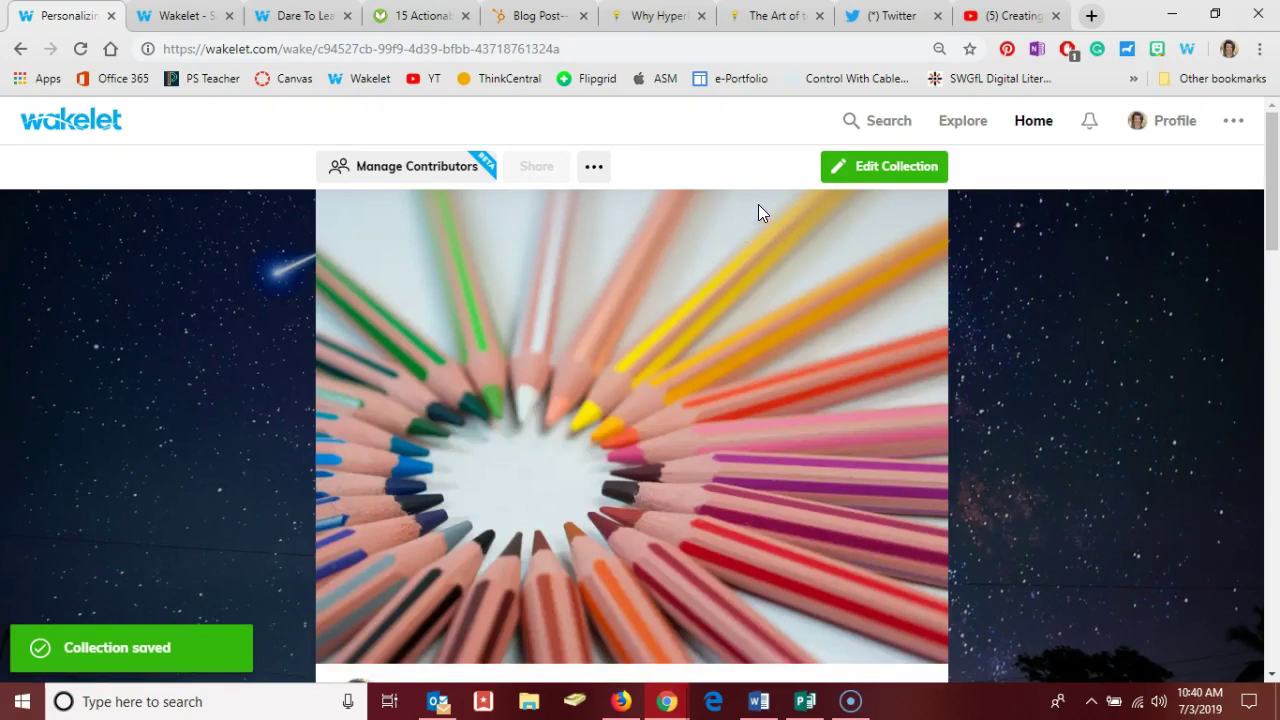
click(716, 180)
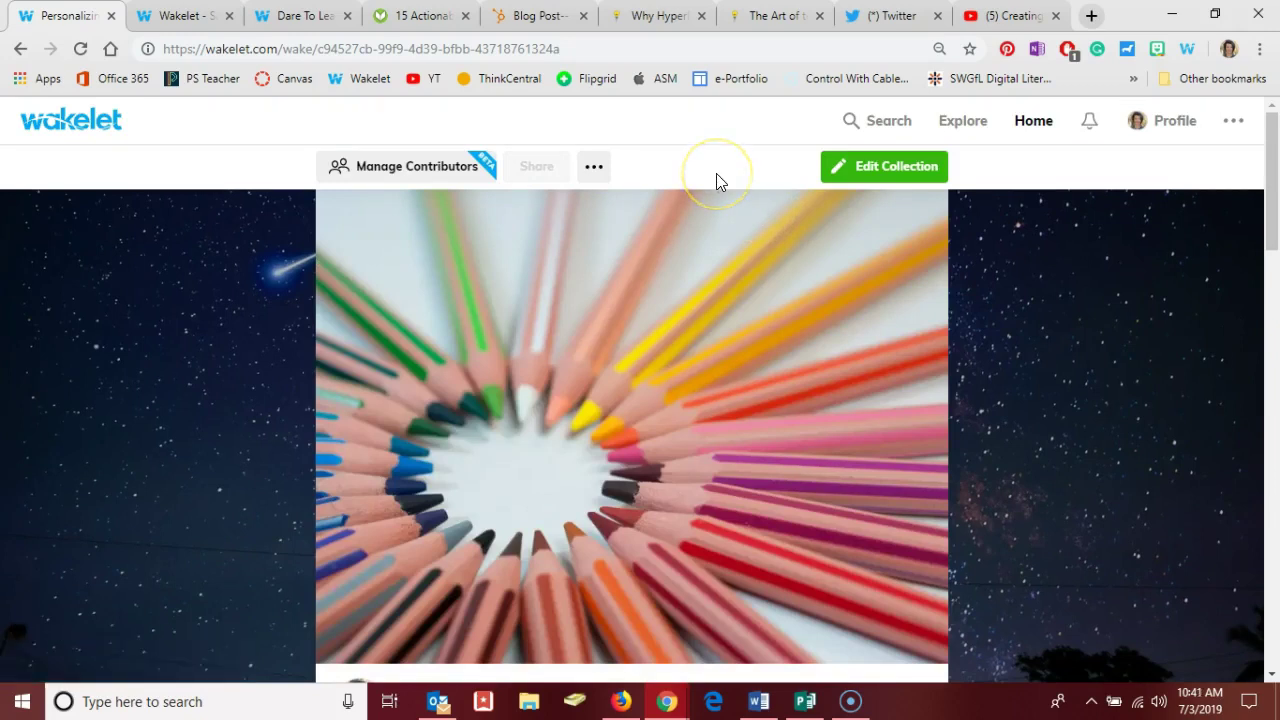
- Change the collection's visibility from Private to Unlisted and save
click(596, 170)
click(627, 360)
click(609, 385)
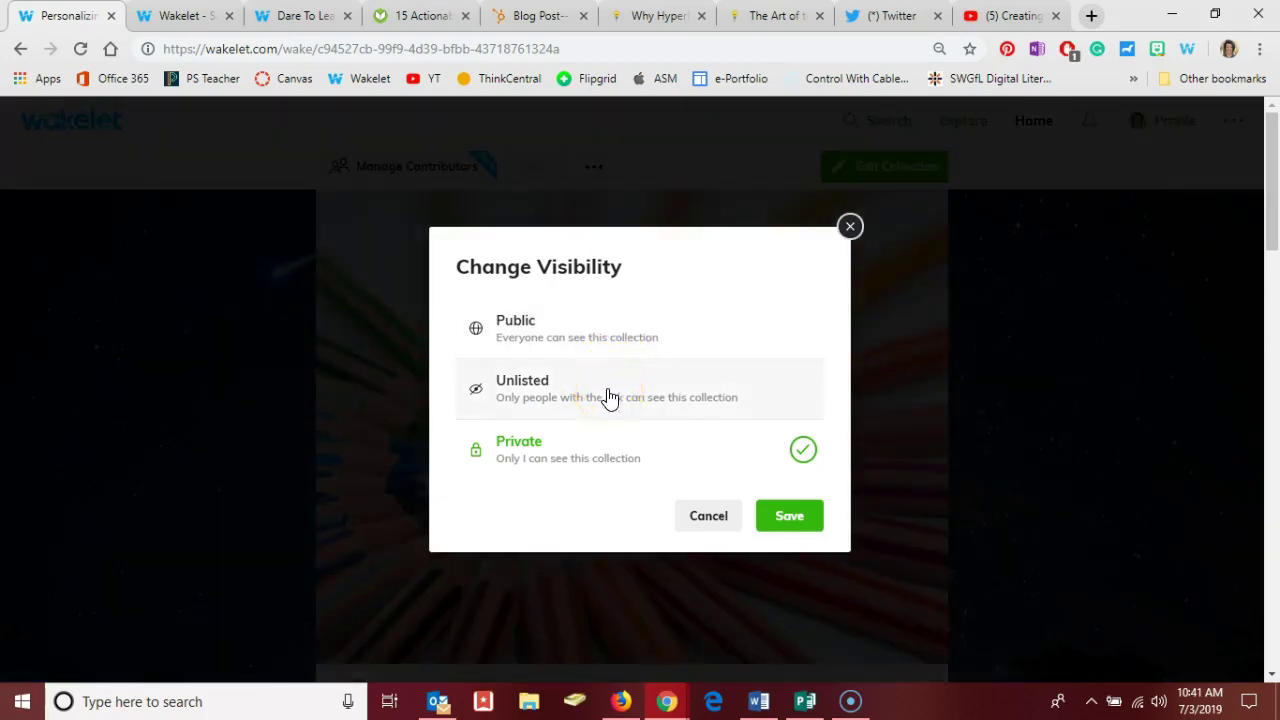
click(609, 393)
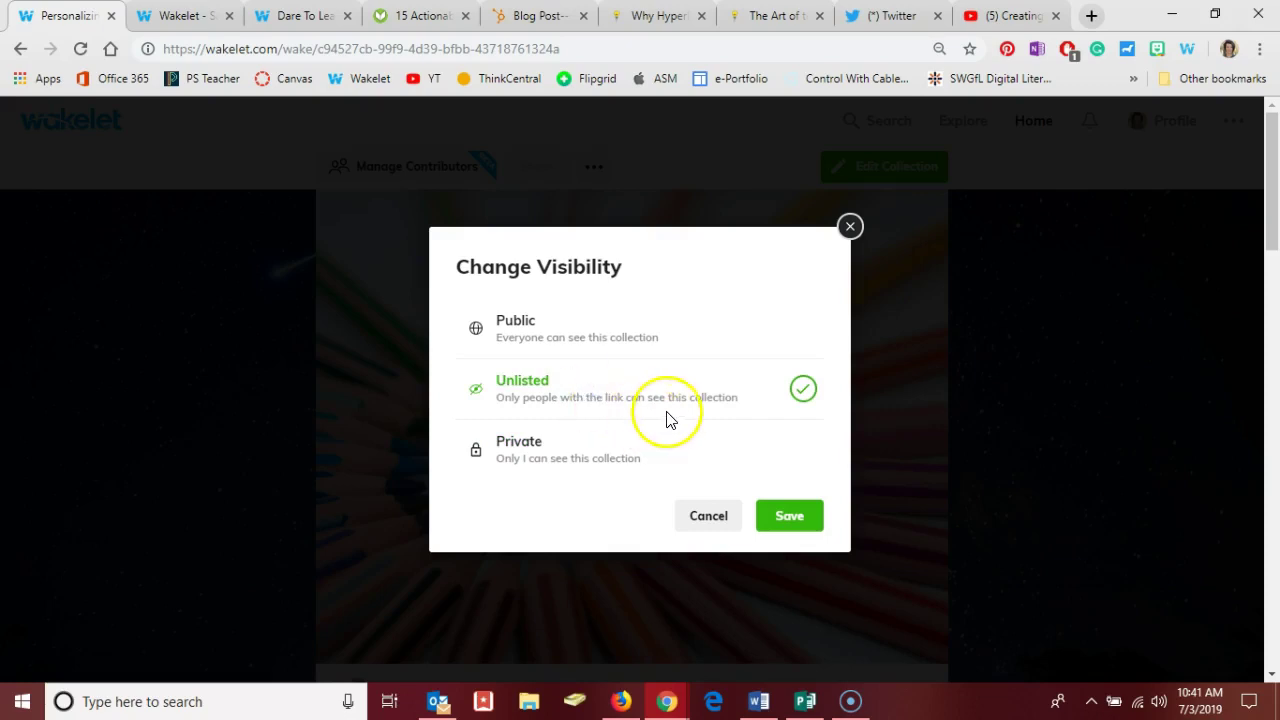
click(782, 519)
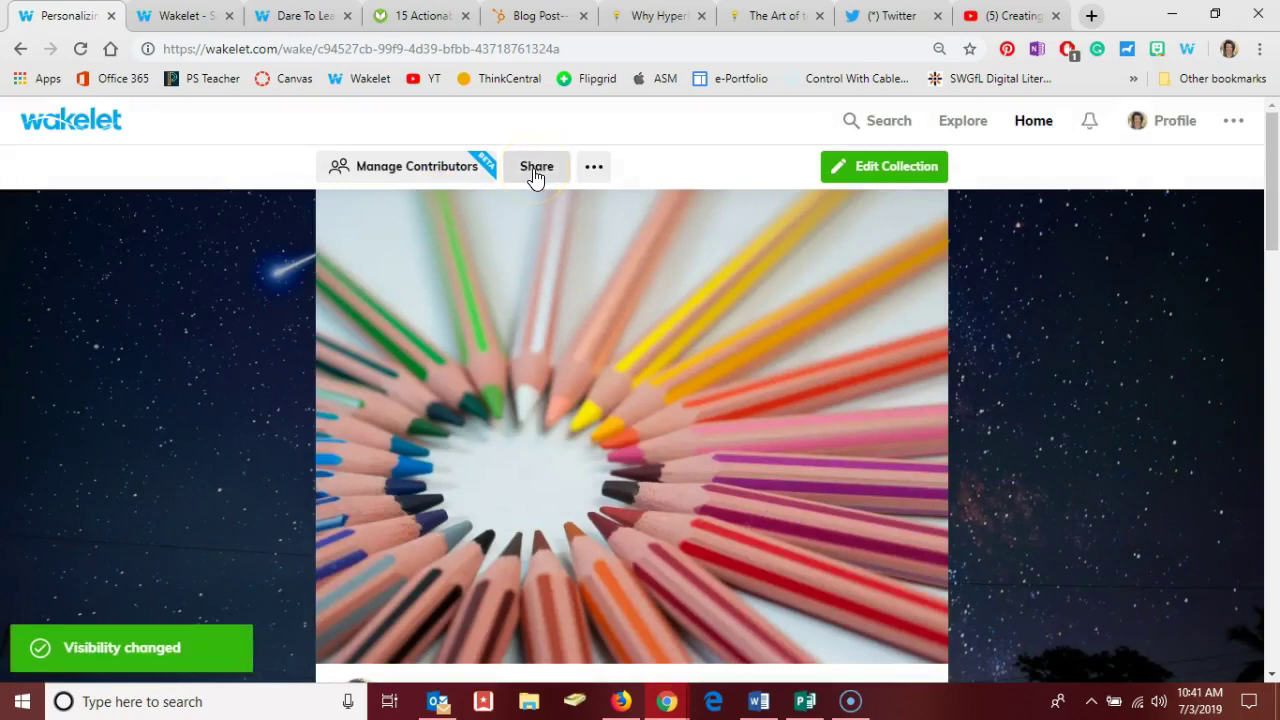
click(535, 172)
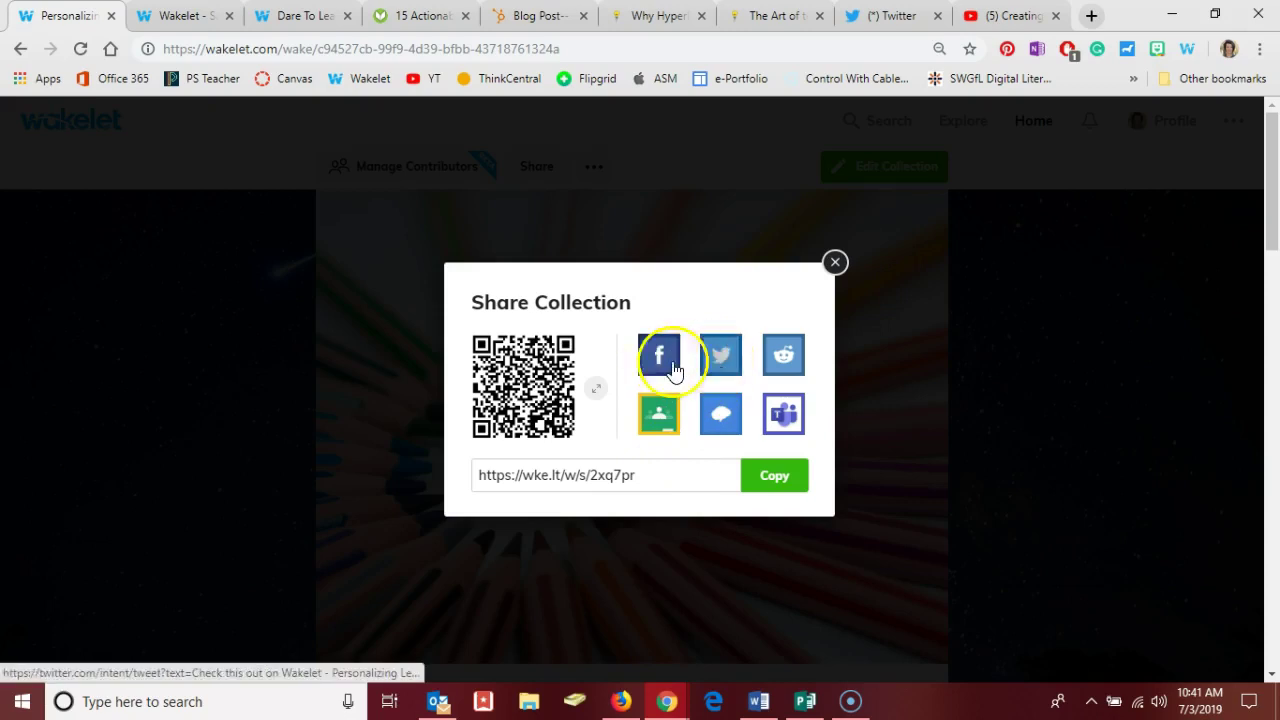
click(433, 320)
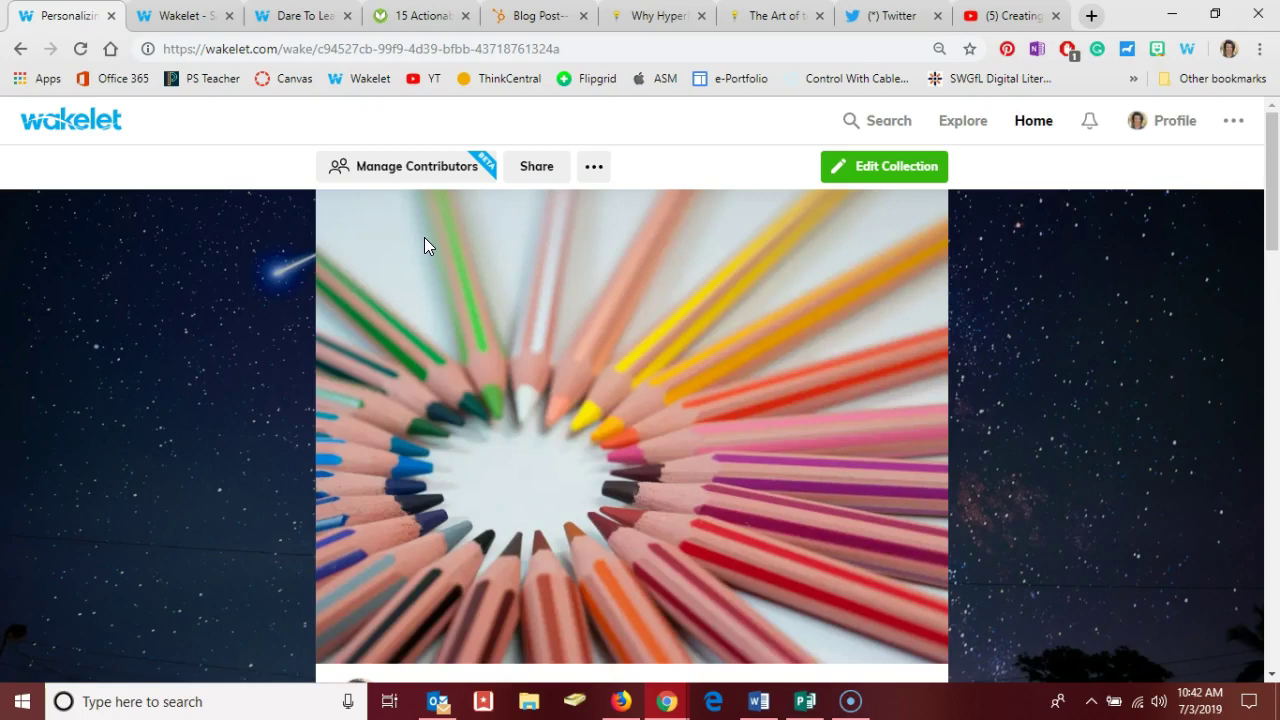
- In Manage Contributors, add two colleagues' e-mail addresses and send both invitations
click(418, 178)
click(556, 227)
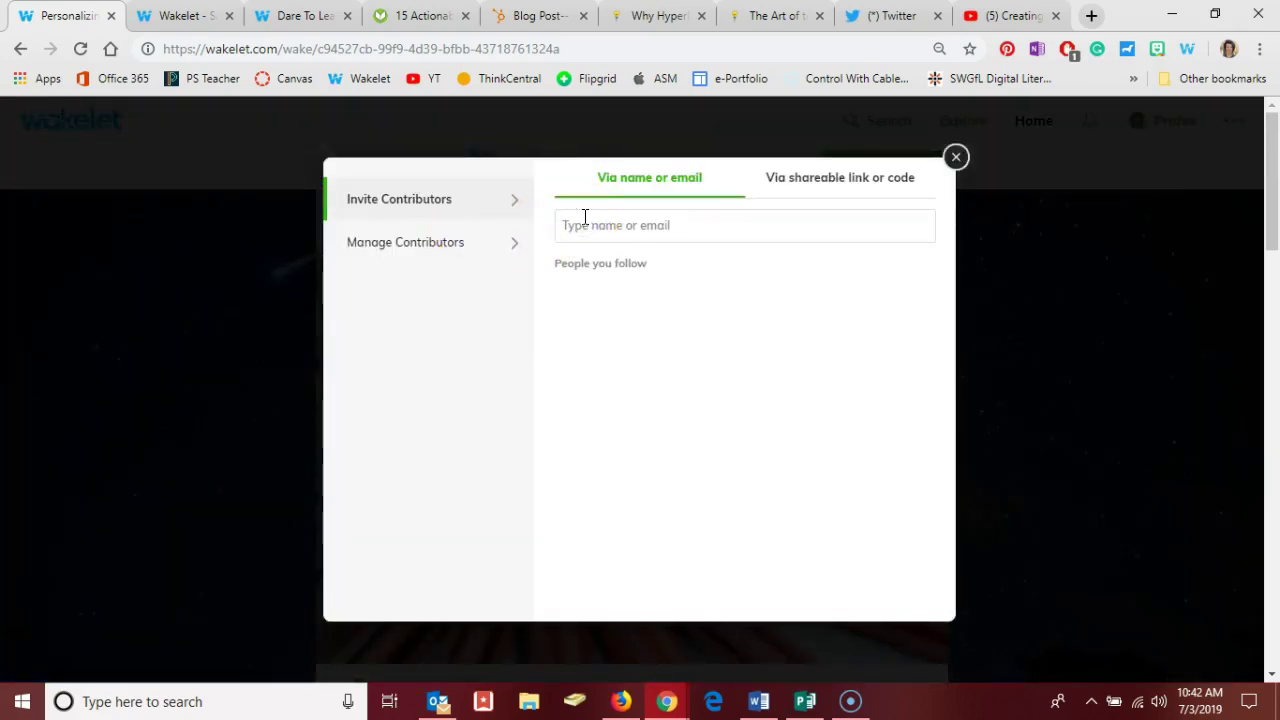
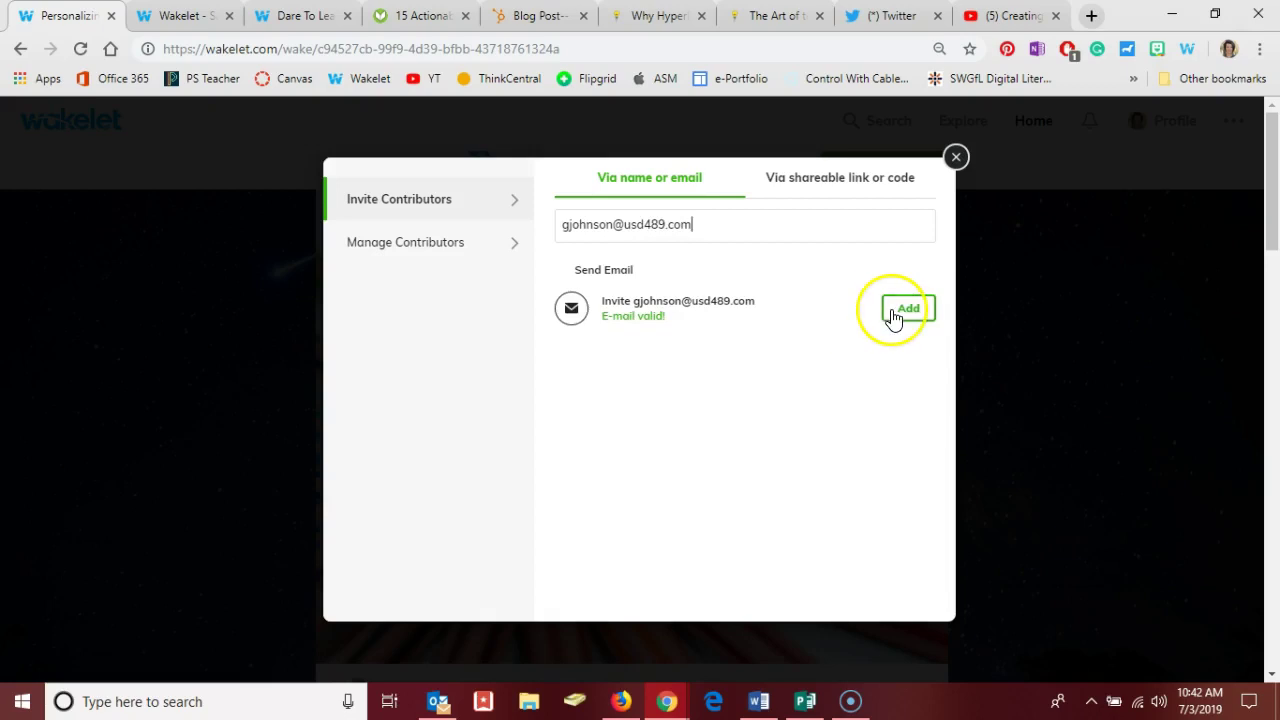
click(893, 316)
click(713, 234)
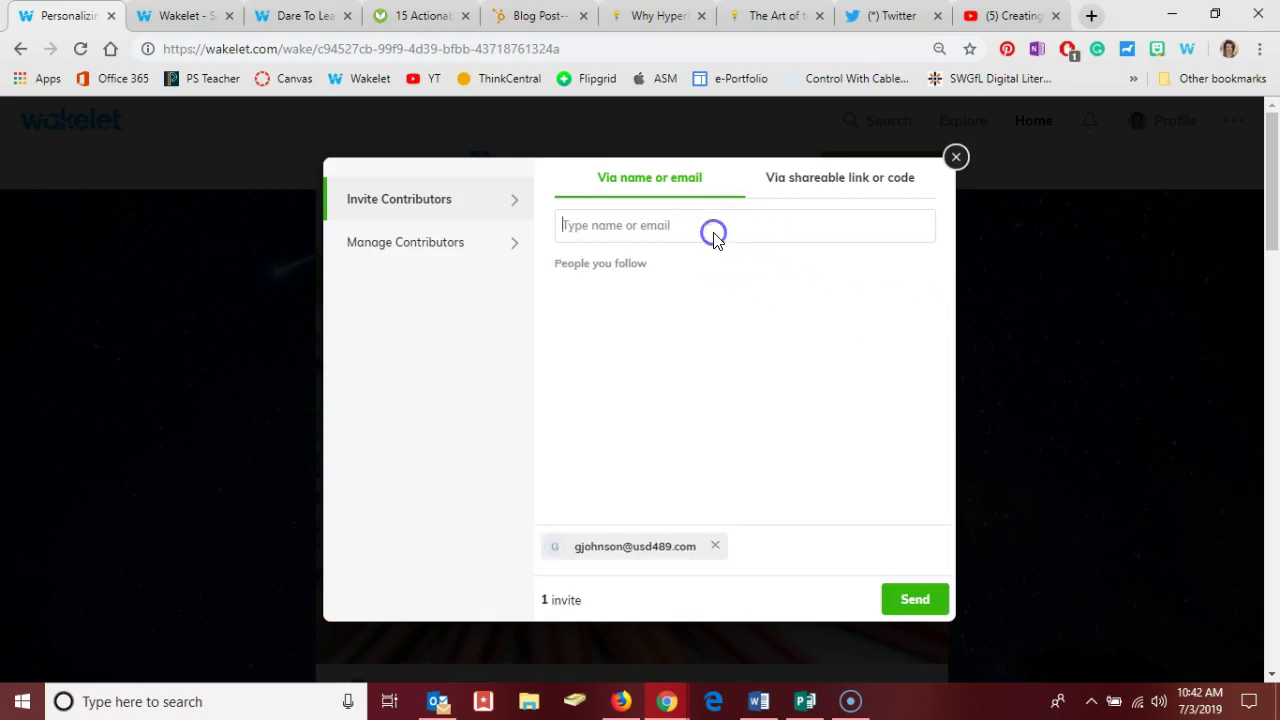
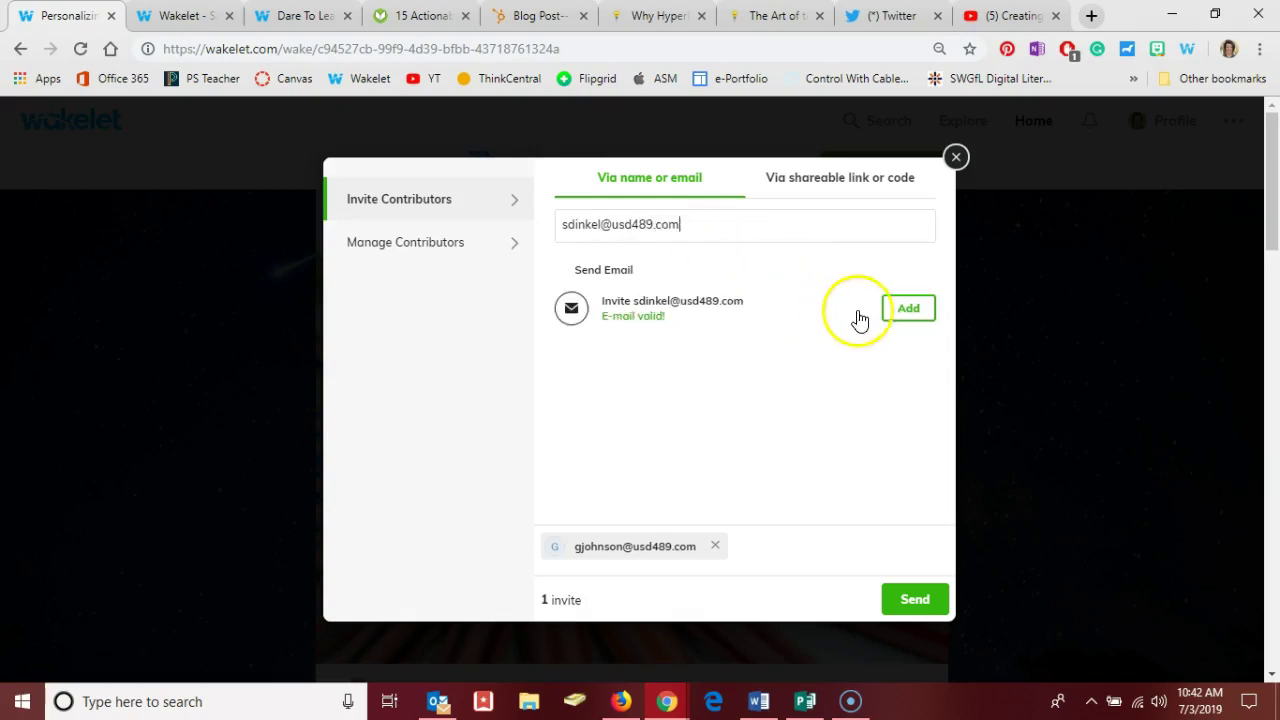
click(910, 310)
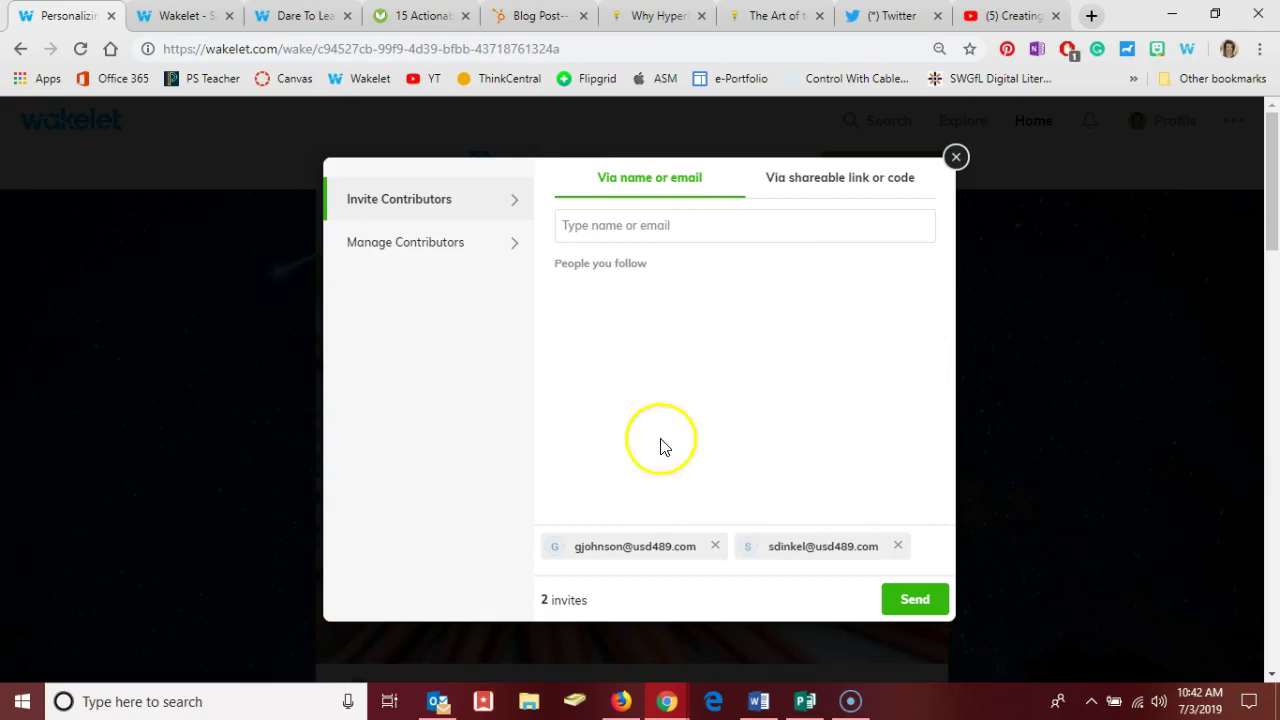
click(897, 612)
click(744, 415)
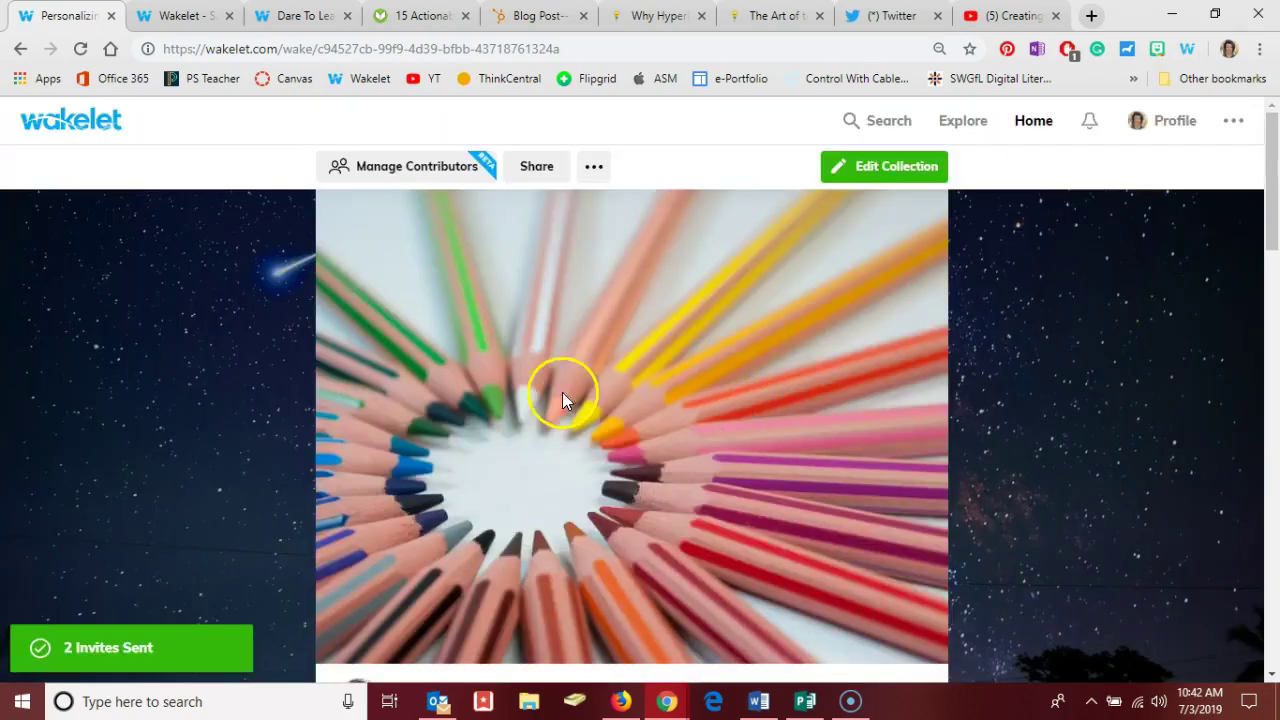
click(548, 314)
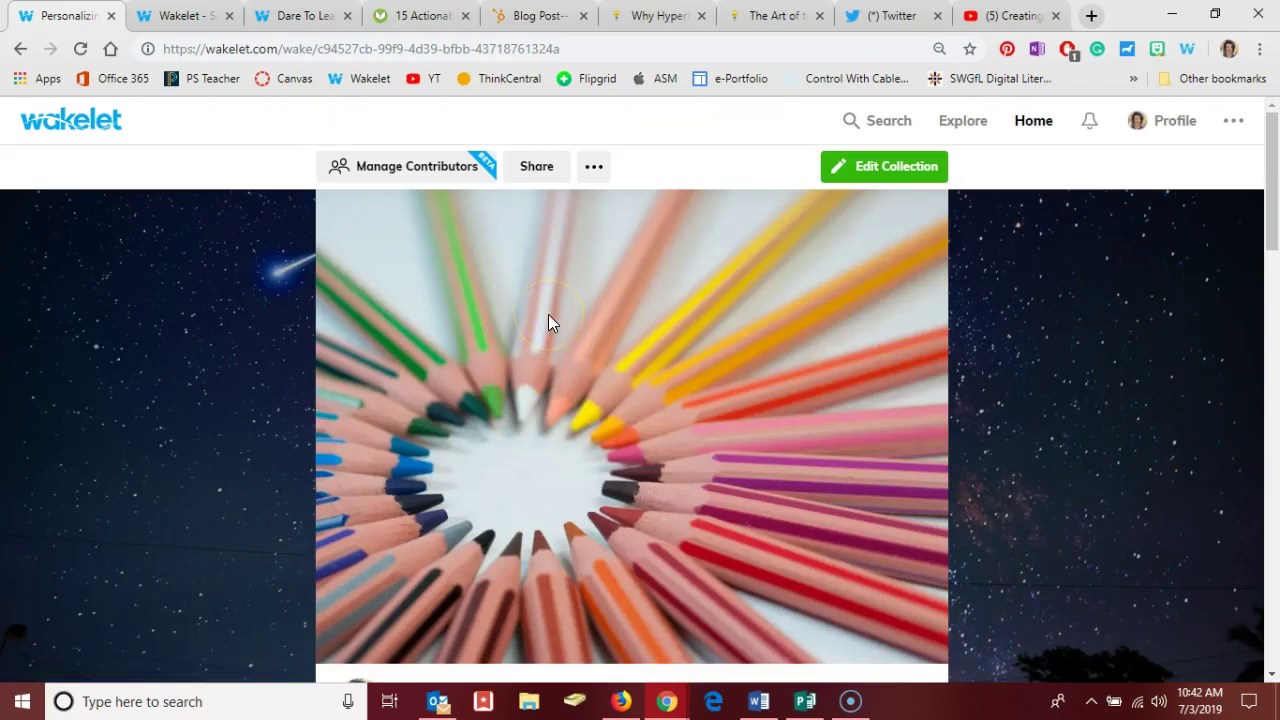